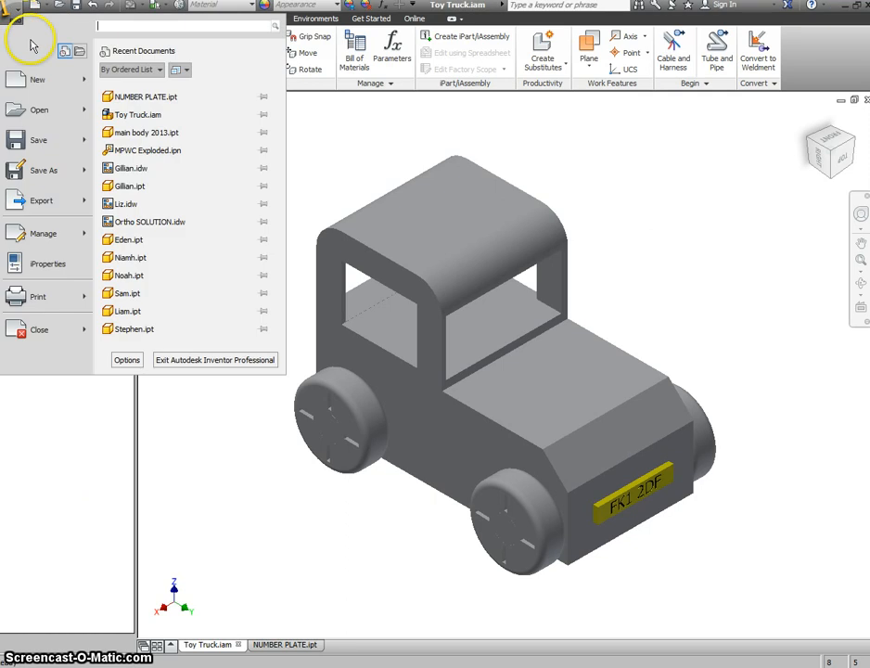
# Create a new part file from the metric Standard (mm).ipt template
pyautogui.click(37, 81)
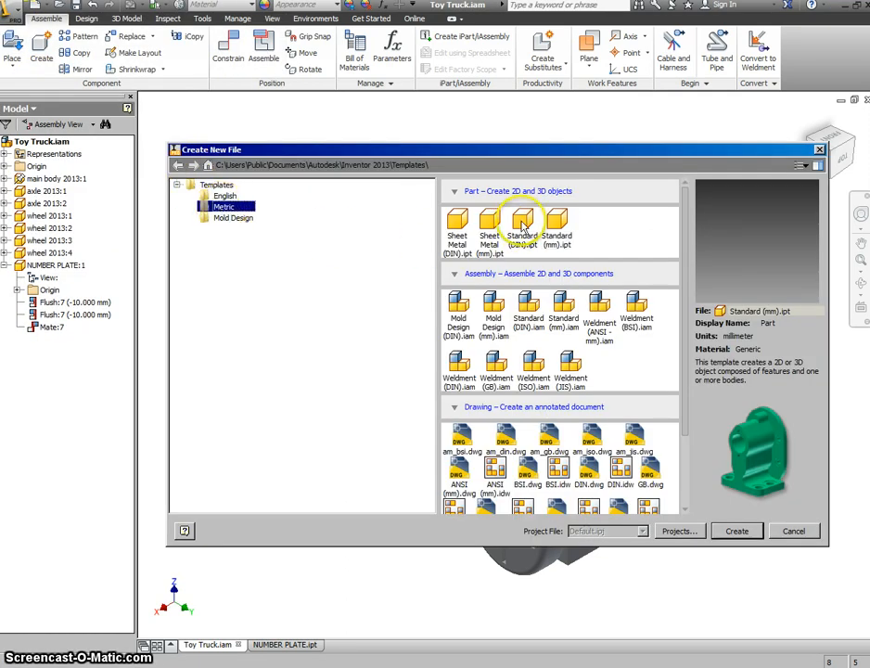
pyautogui.click(557, 225)
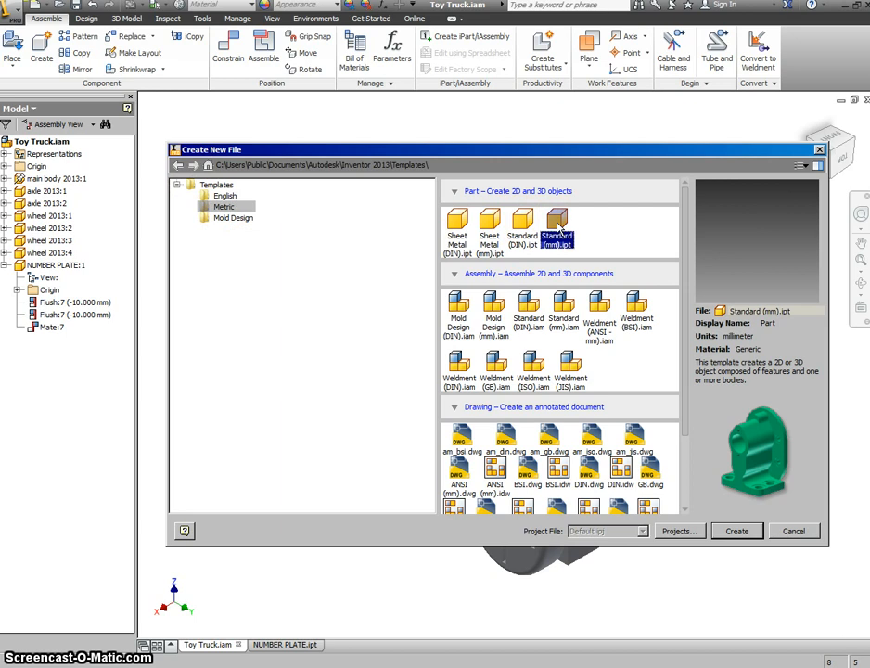
pyautogui.click(738, 530)
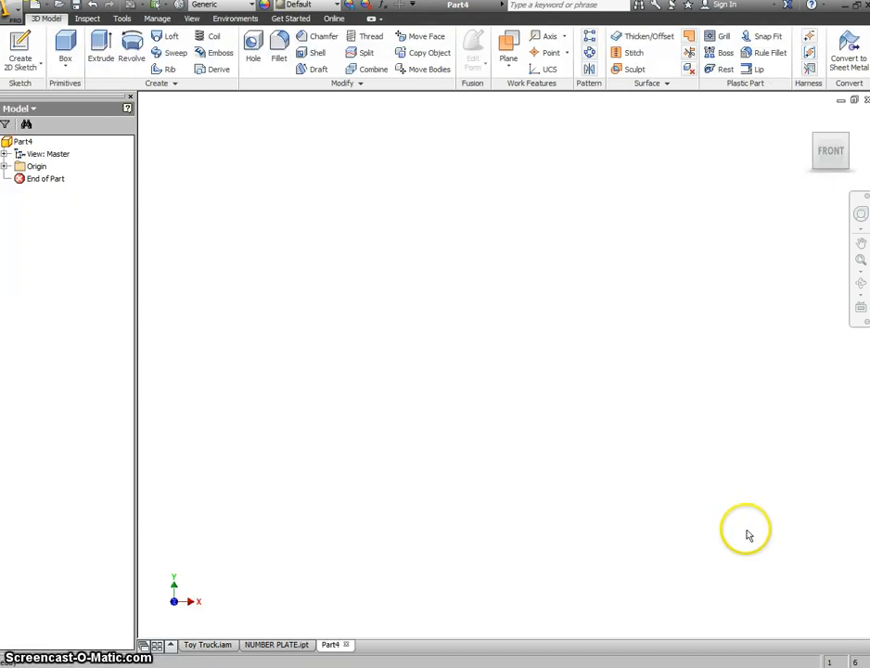
# Start a sketch on the horizontal XZ origin plane and draw a rectangle about 33 mm long around the origin
pyautogui.click(20, 45)
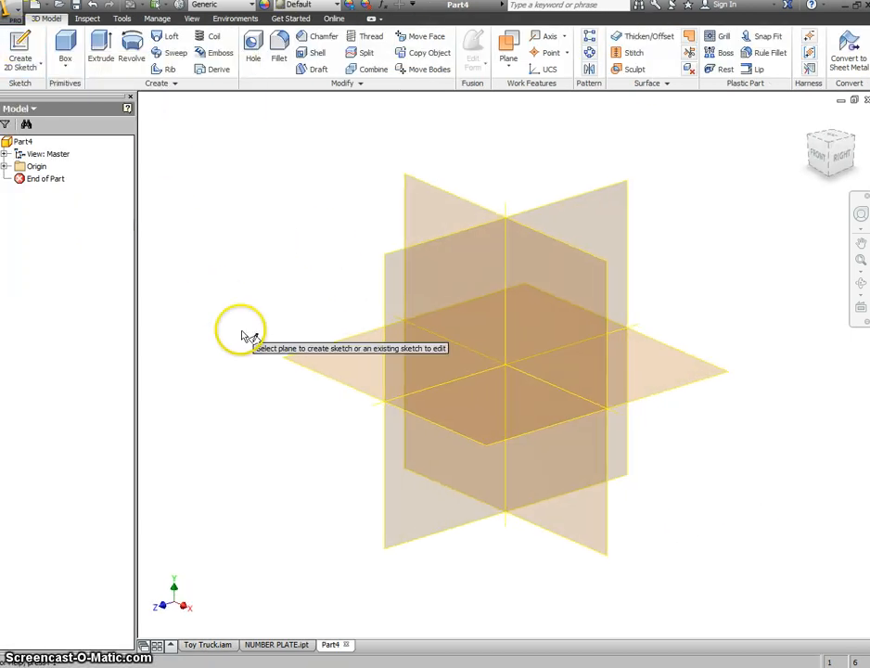
pyautogui.click(316, 362)
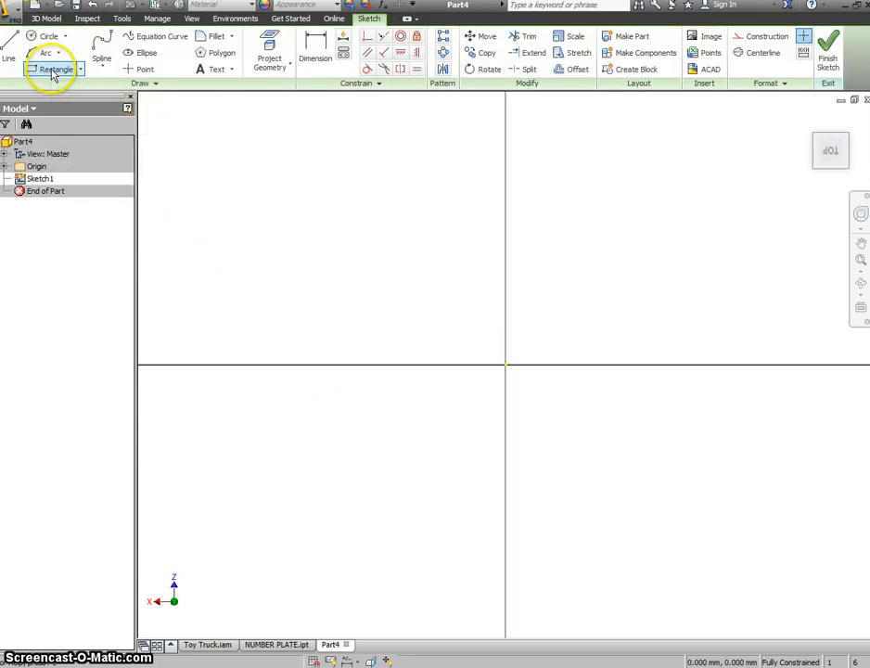
pyautogui.click(54, 71)
pyautogui.click(271, 290)
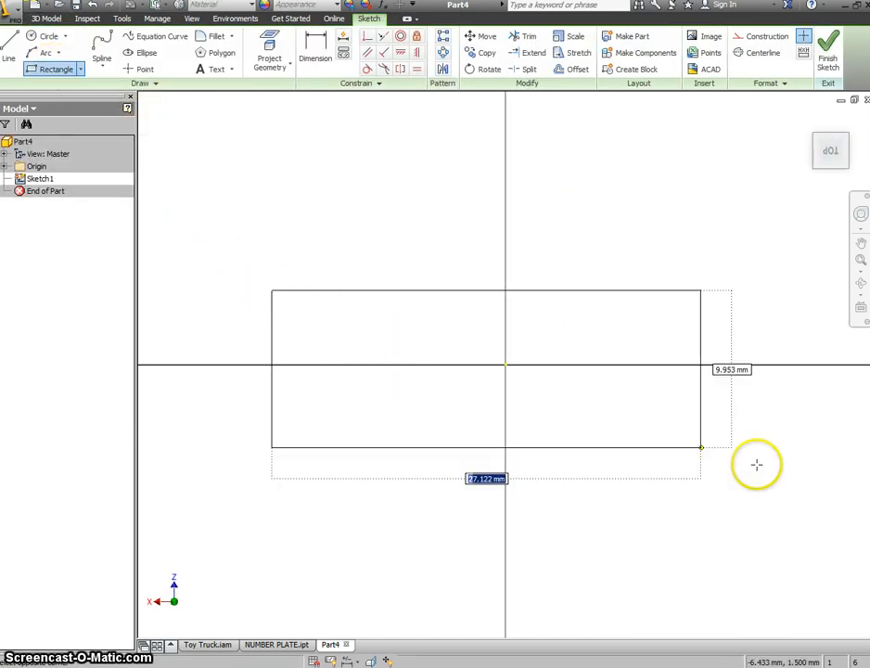
pyautogui.click(791, 464)
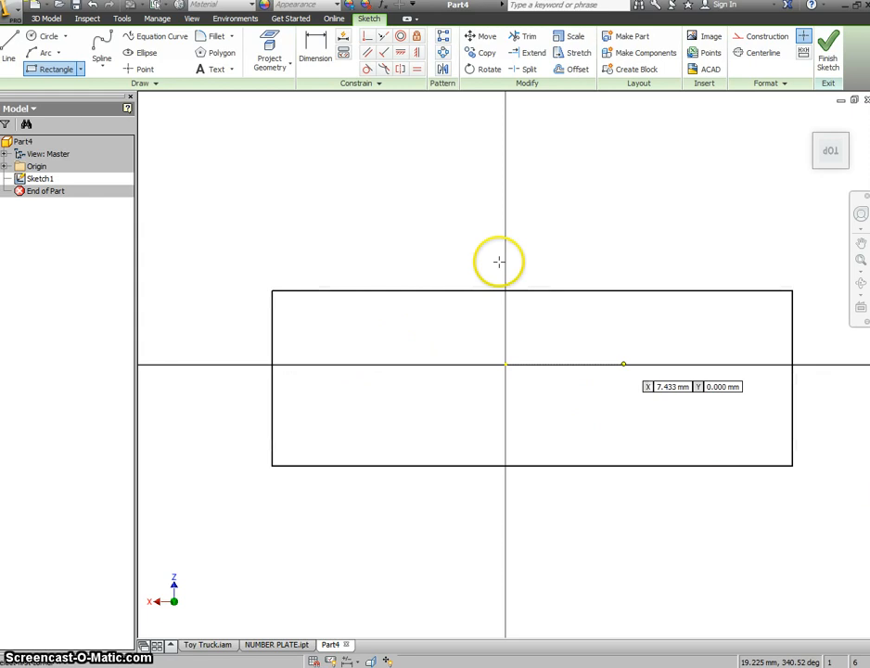
# Dimension the rectangle to 30 mm long and 6 mm high
pyautogui.click(315, 45)
pyautogui.click(389, 292)
pyautogui.click(389, 243)
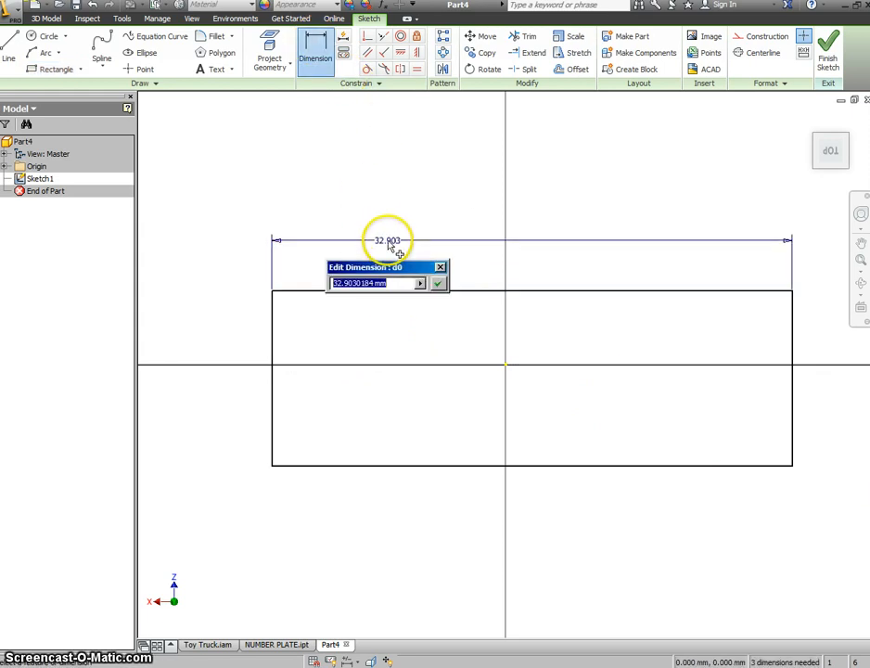
pyautogui.press('Return')
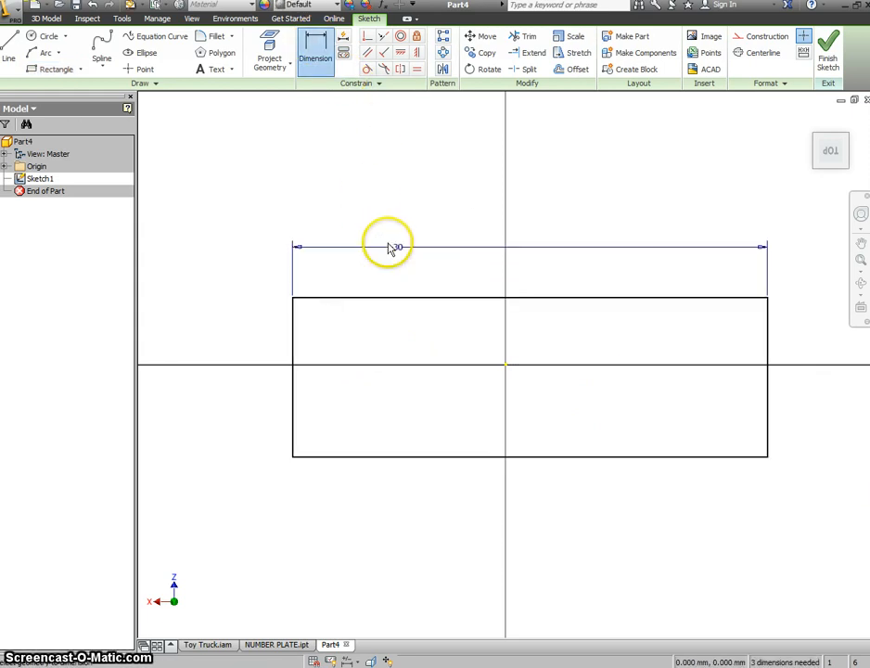
pyautogui.click(293, 336)
pyautogui.click(243, 344)
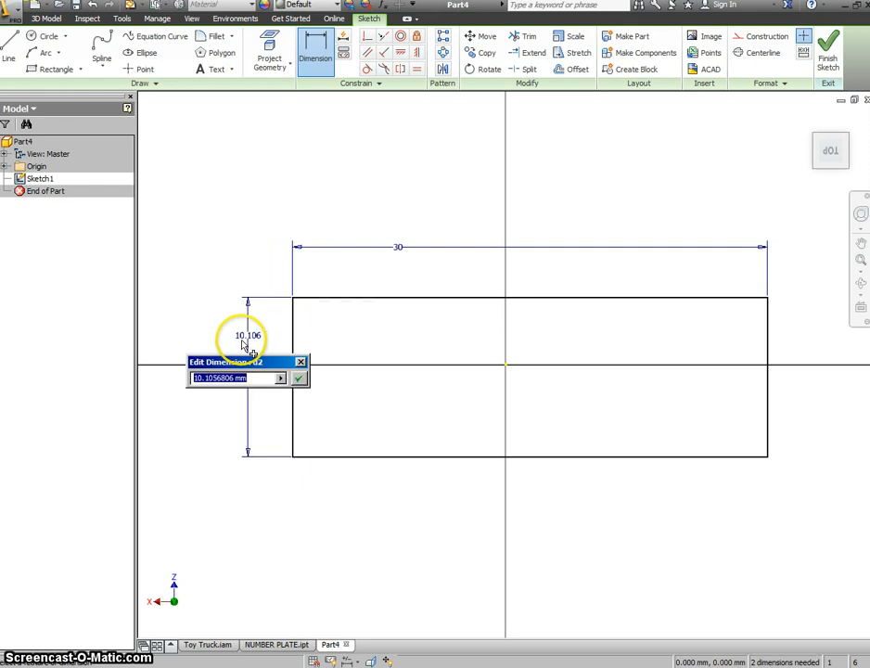
pyautogui.write('6')
pyautogui.press('Return')
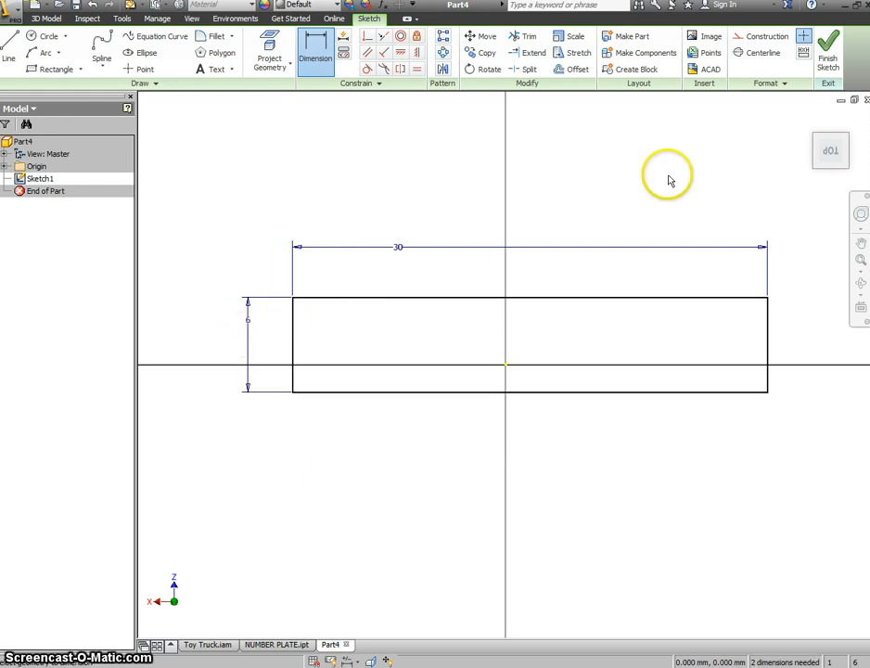
# Finish the sketch and extrude the rectangle 2 mm upwards as a solid
pyautogui.click(828, 87)
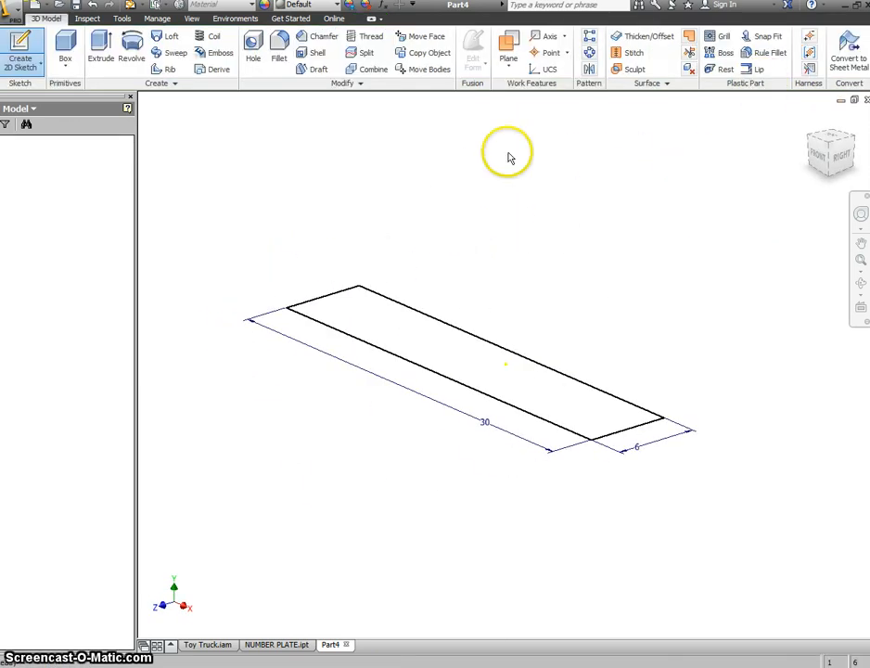
pyautogui.click(97, 46)
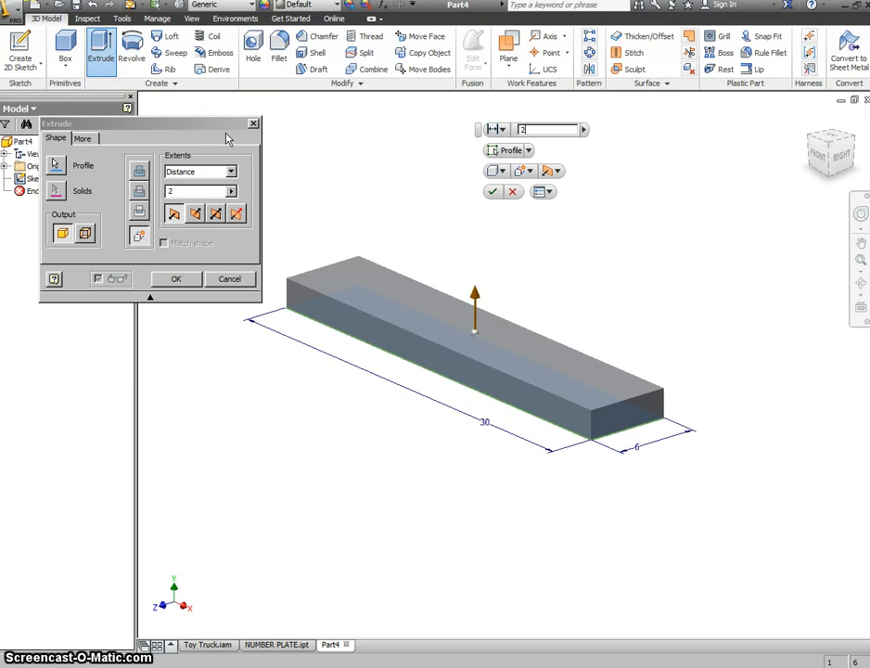
pyautogui.click(176, 278)
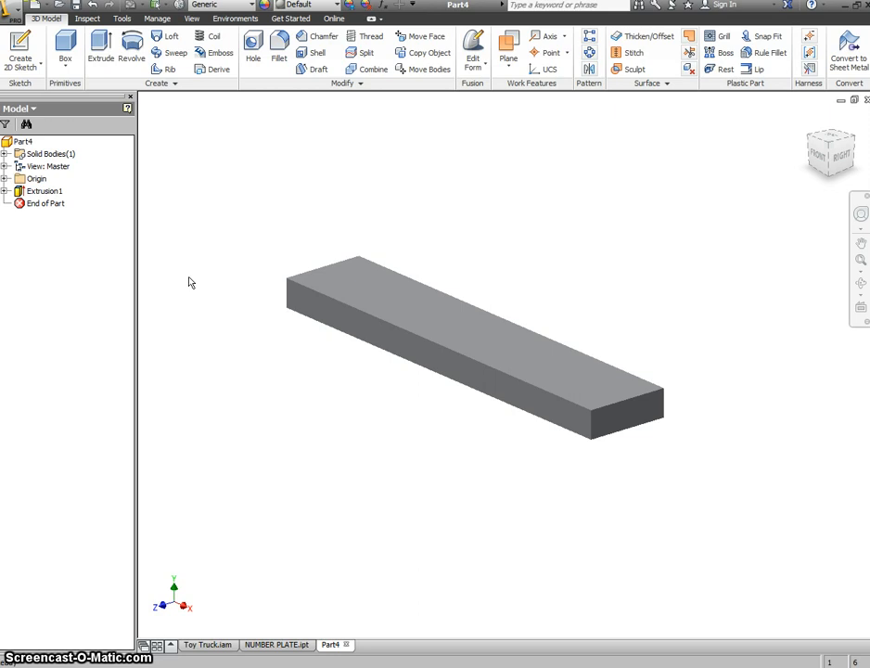
# Start a sketch on the plate's top face and add the text "FK1 2DF" in Tahoma at 4.00 mm
pyautogui.click(325, 289)
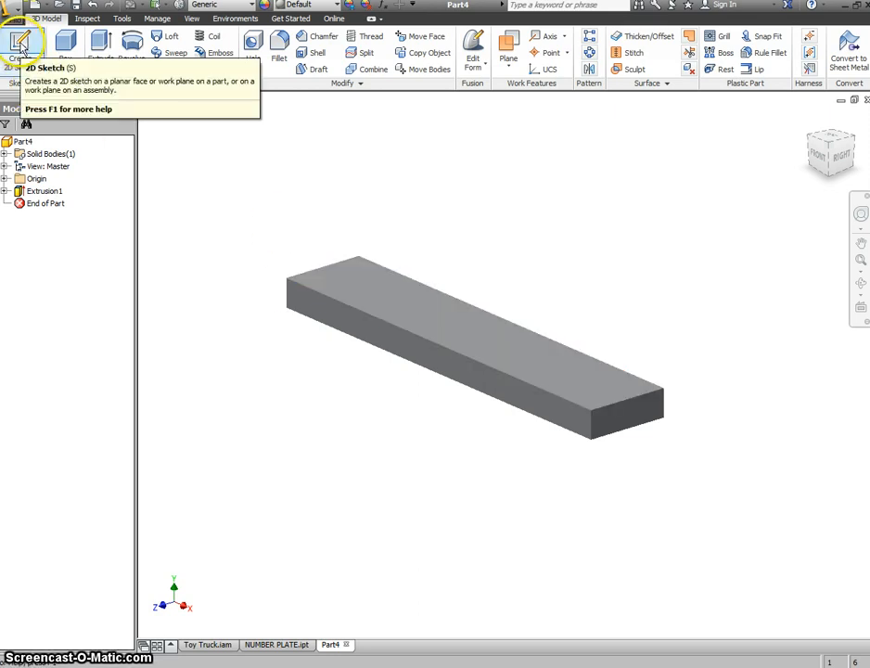
pyautogui.click(20, 50)
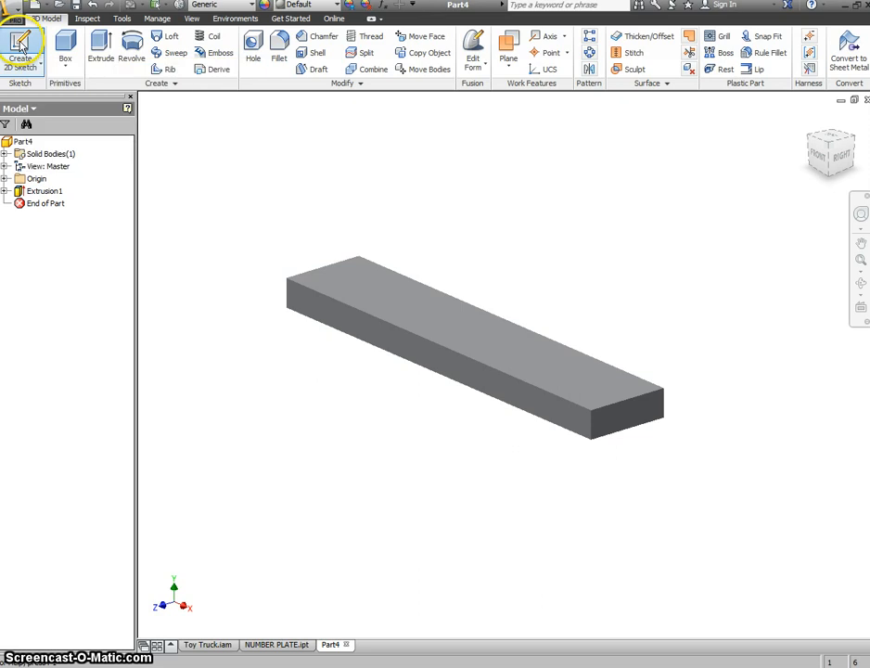
pyautogui.click(376, 284)
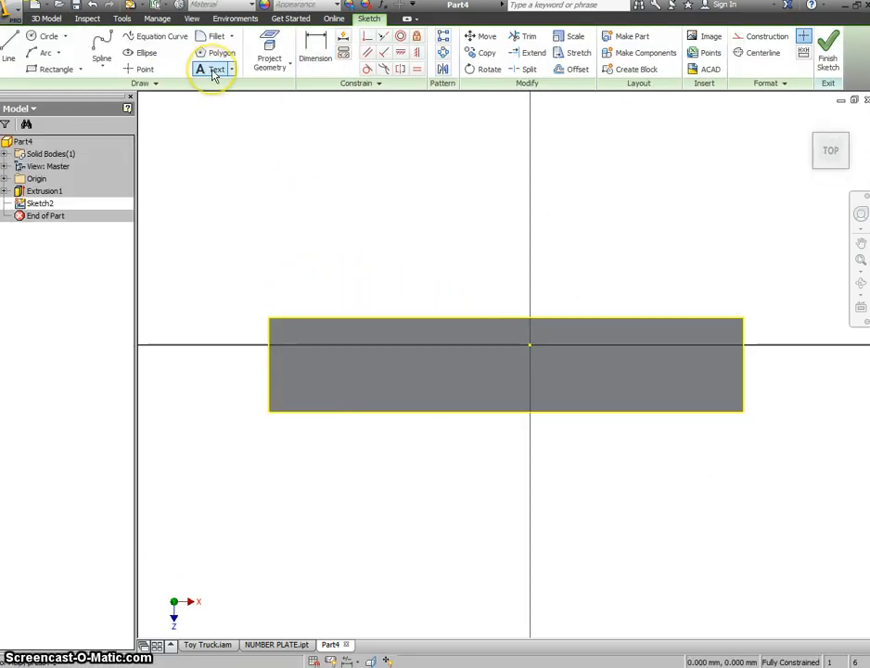
pyautogui.click(214, 72)
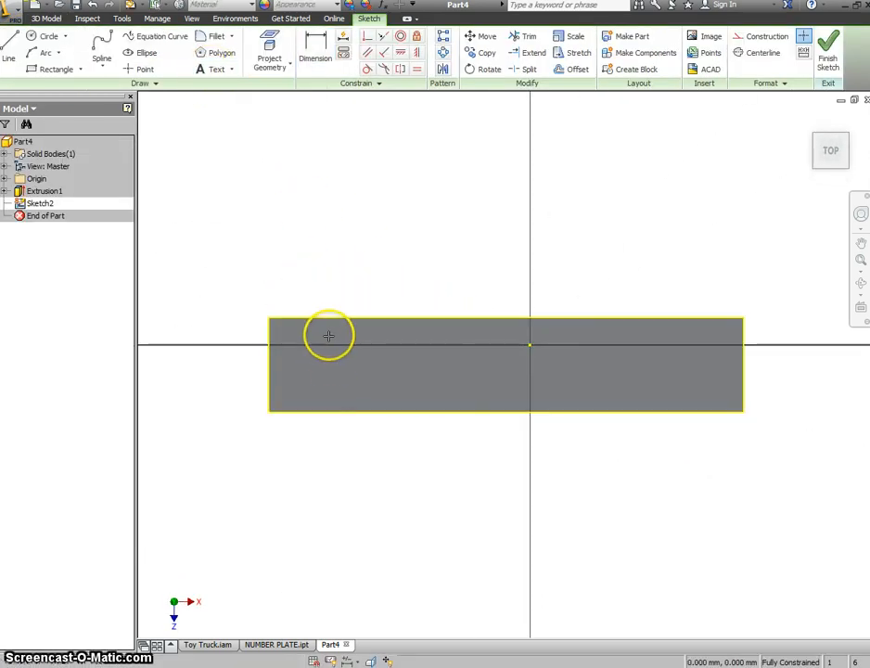
pyautogui.click(328, 335)
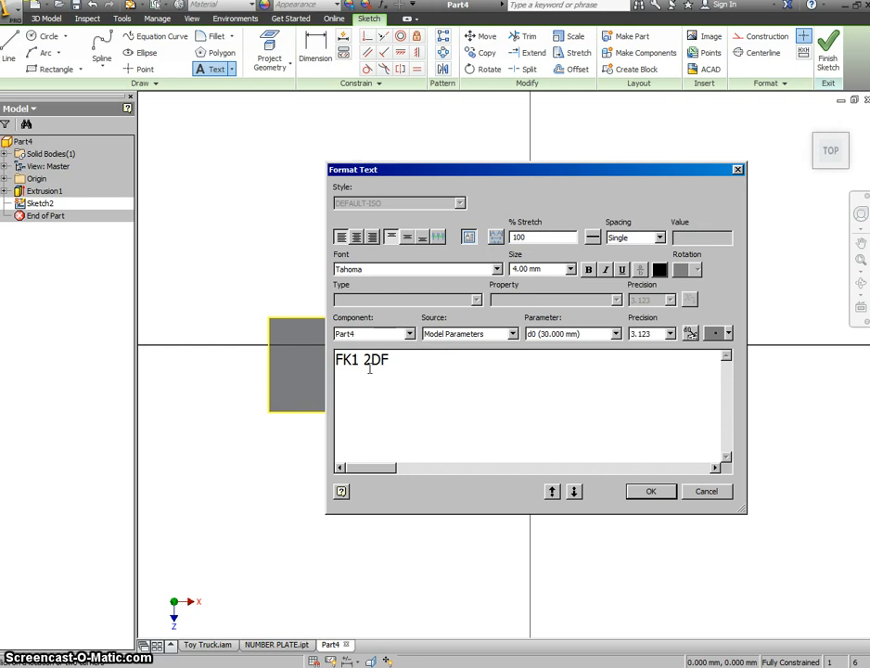
pyautogui.click(642, 492)
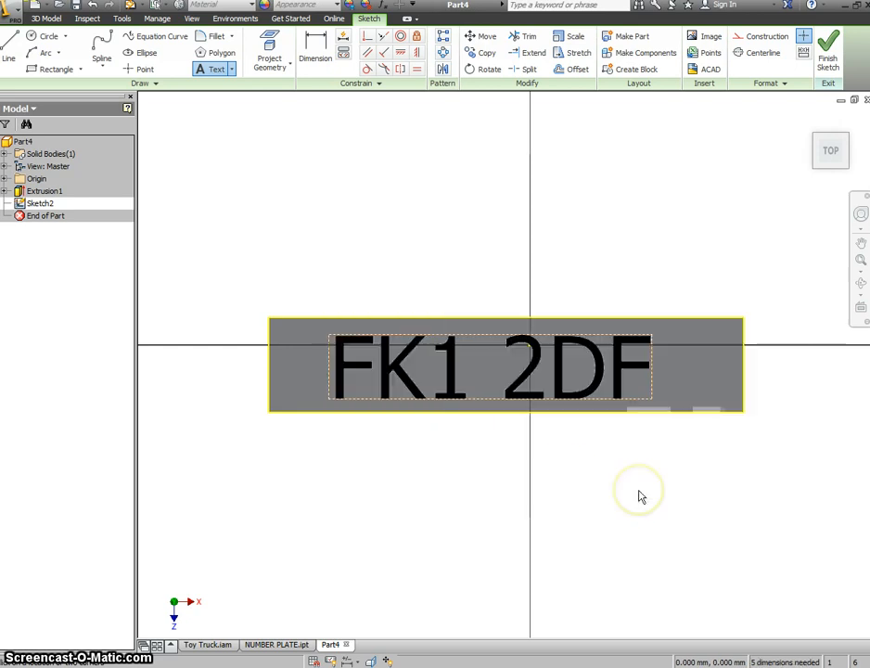
# Leave the Text tool, move the lettering to the centre of the plate's top face and finish the sketch
pyautogui.doubleClick(573, 372)
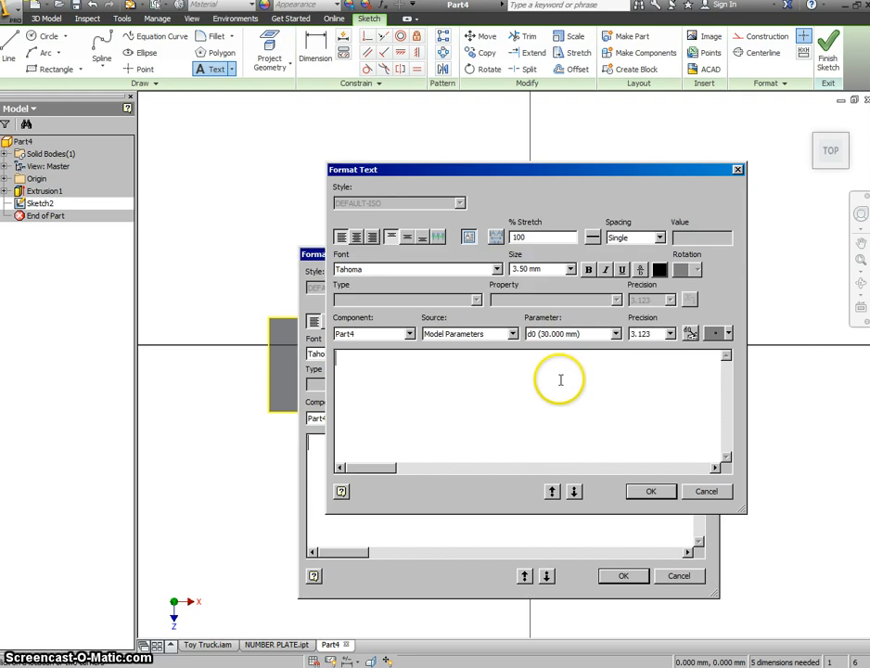
pyautogui.click(704, 491)
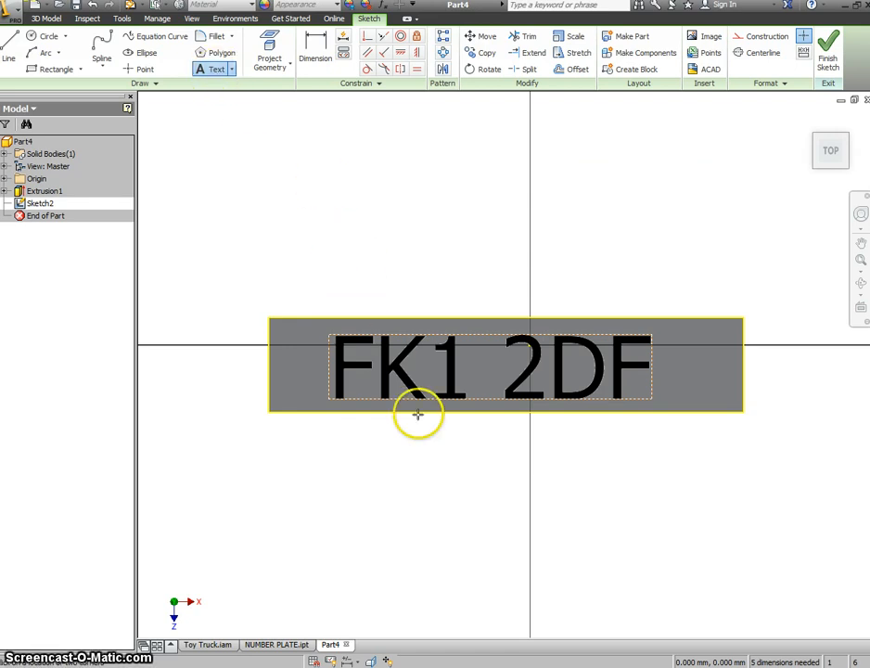
pyautogui.rightClick(394, 366)
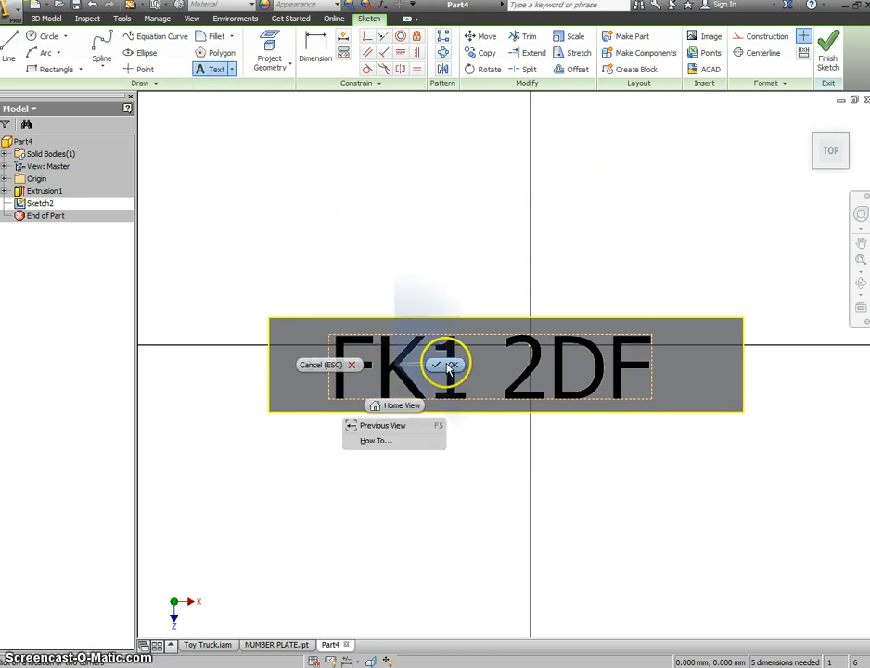
pyautogui.click(449, 366)
pyautogui.moveTo(449, 368)
pyautogui.mouseDown()
pyautogui.moveTo(479, 369)
pyautogui.moveTo(458, 366)
pyautogui.mouseUp()
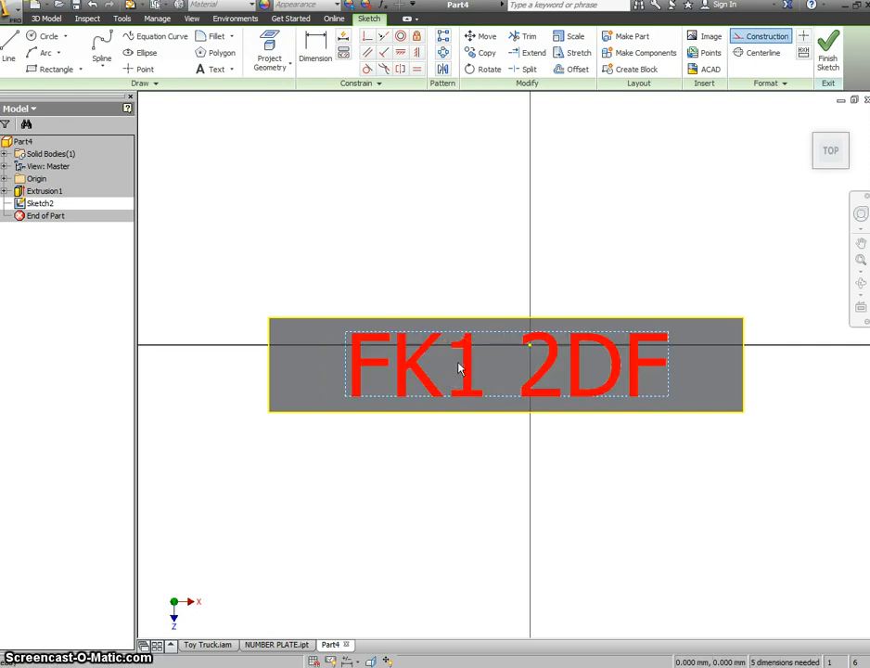
pyautogui.click(828, 52)
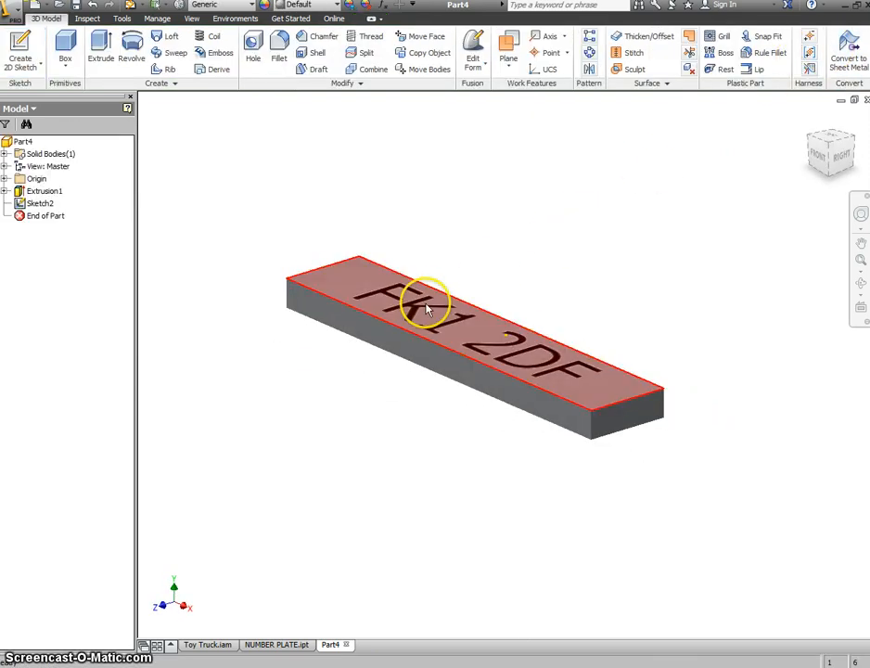
# Engrave the "FK1 2DF" text 0.1 mm deep into the plate's top face with the Emboss tool
pyautogui.click(426, 308)
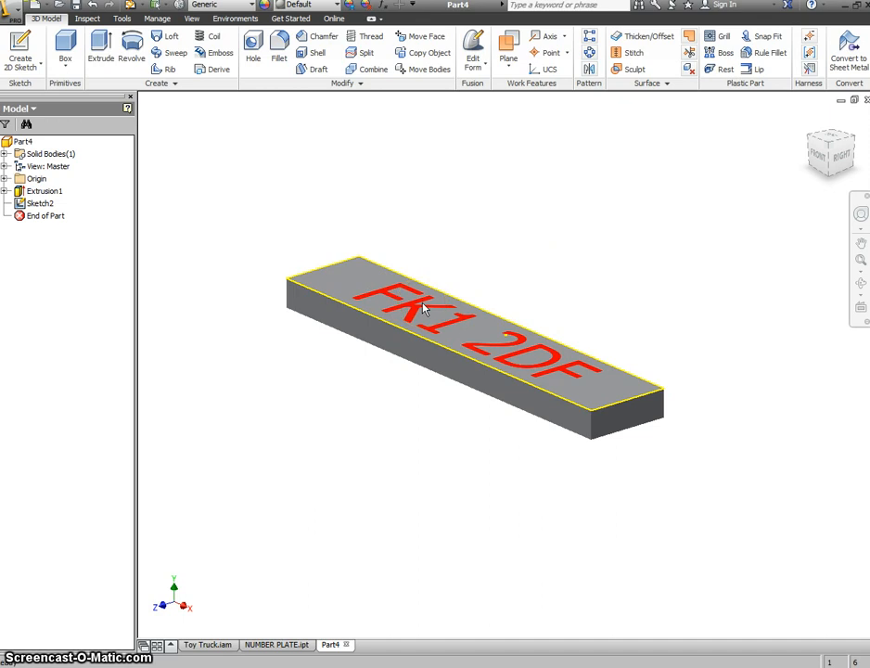
pyautogui.click(221, 55)
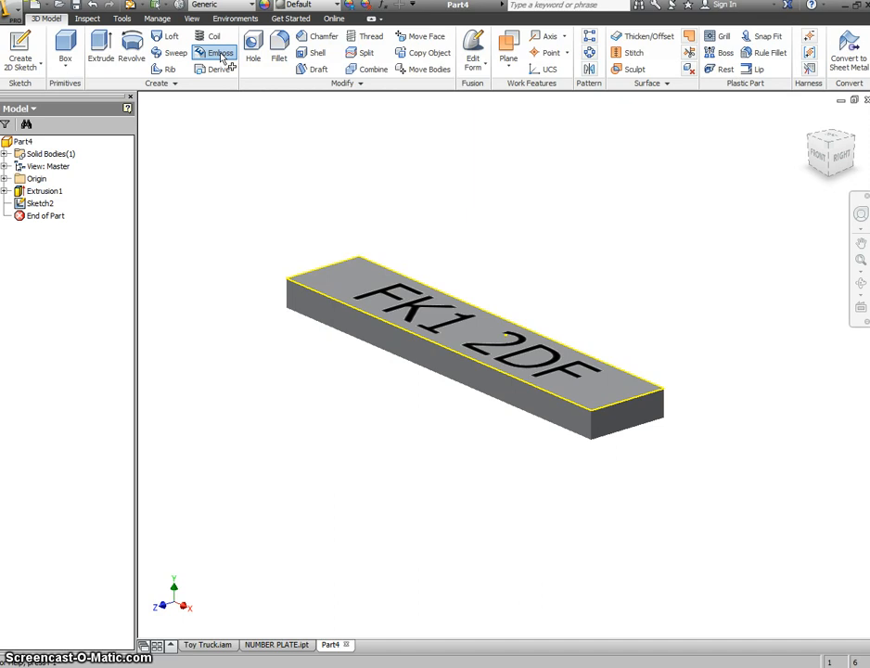
pyautogui.click(418, 318)
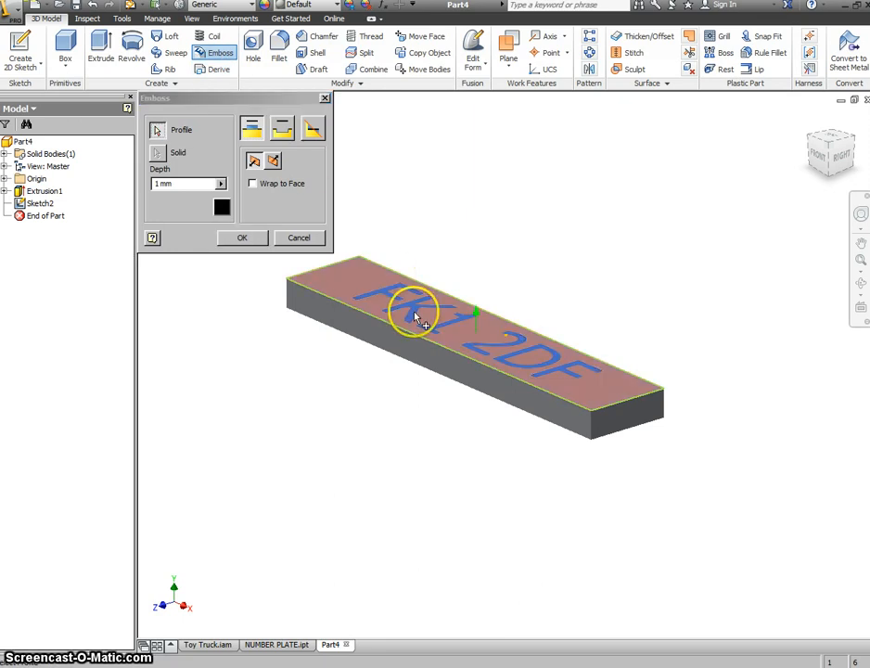
pyautogui.click(284, 133)
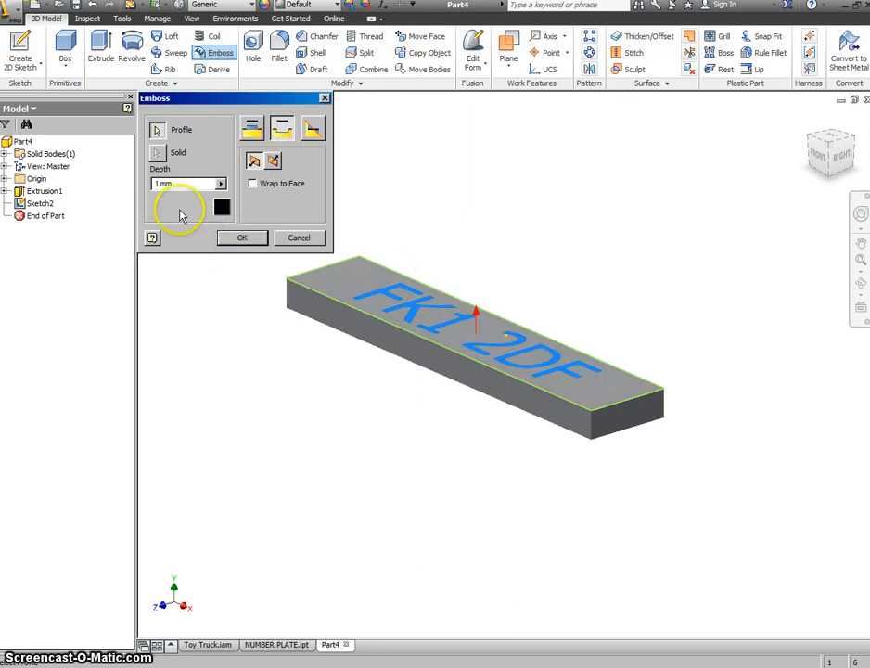
pyautogui.moveTo(175, 182); pyautogui.dragTo(146, 188)
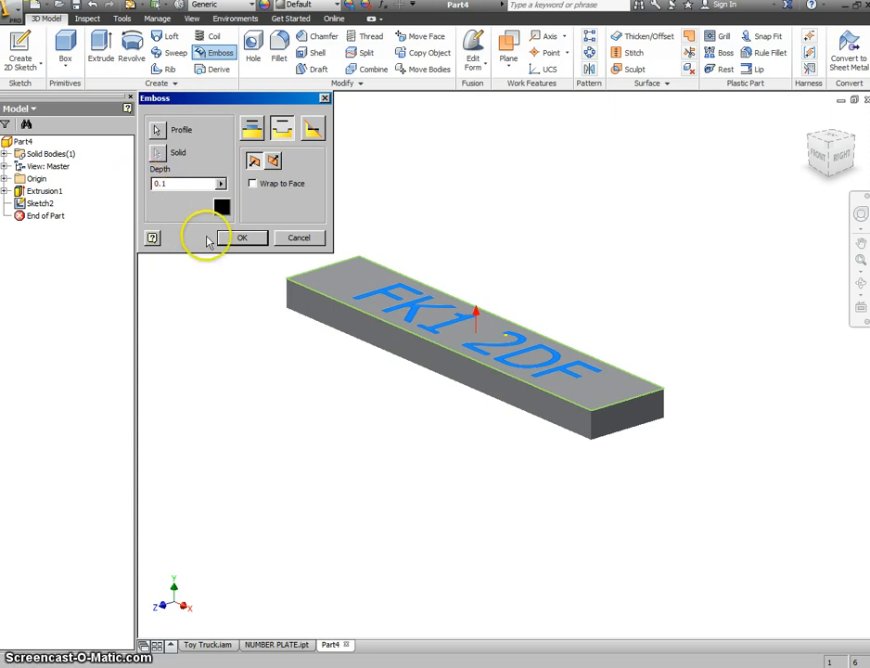
pyautogui.click(240, 238)
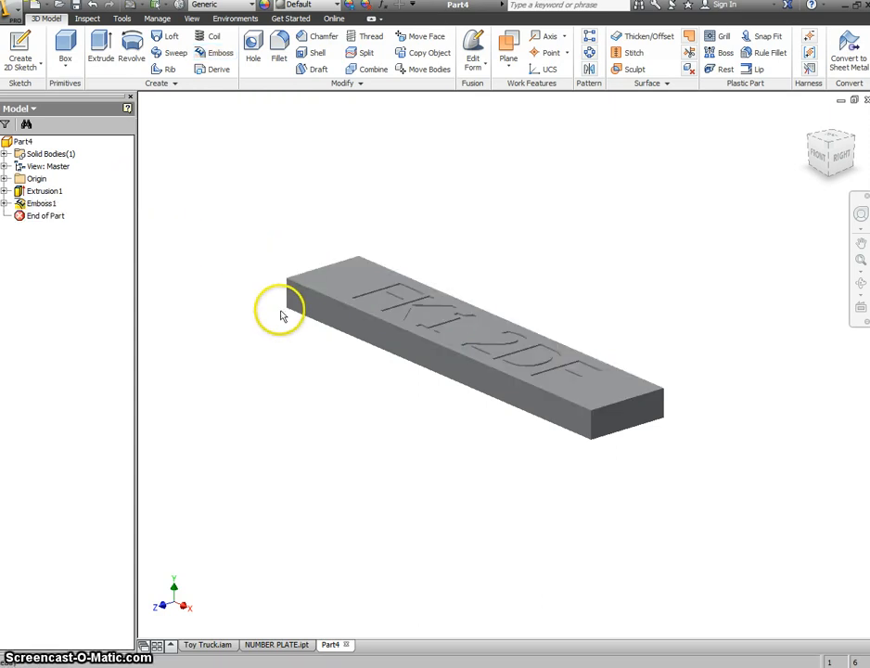
# Apply the Yellow appearance from the Inventor Material Library to the whole number plate
pyautogui.scroll(3, 502, 336)
pyautogui.scroll(5, 346, 301)
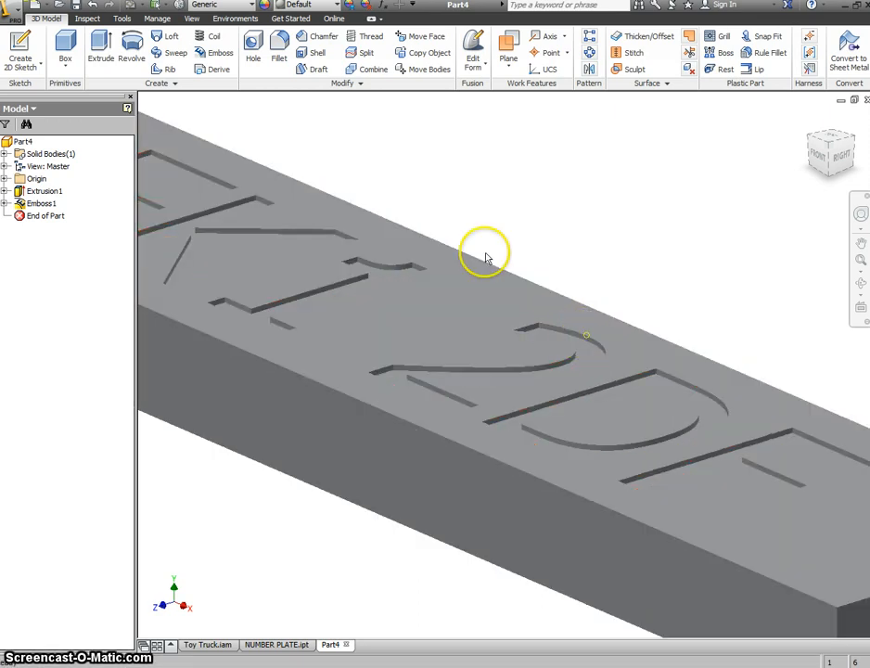
pyautogui.click(337, 6)
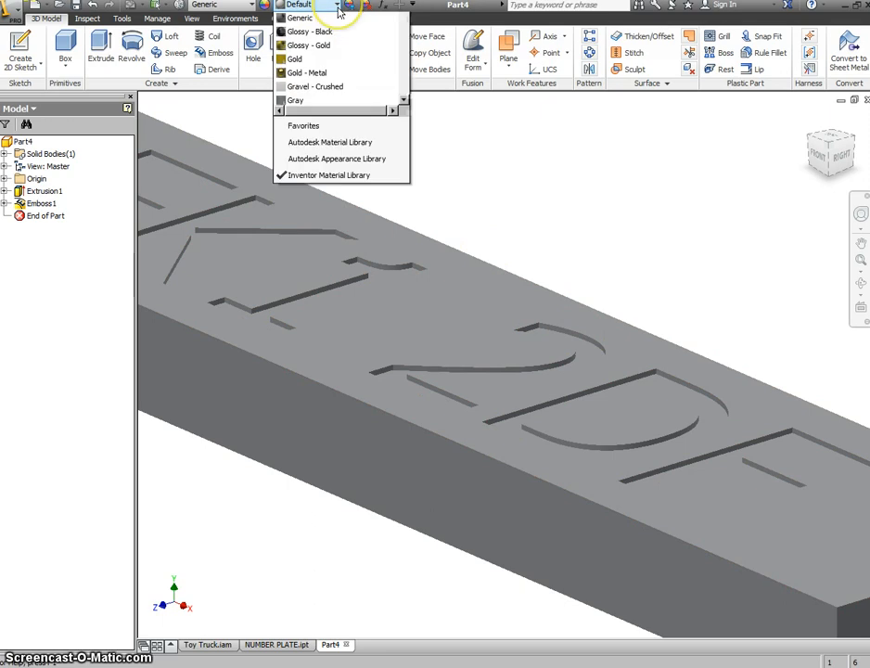
pyautogui.moveTo(408, 139); pyautogui.dragTo(402, 382)
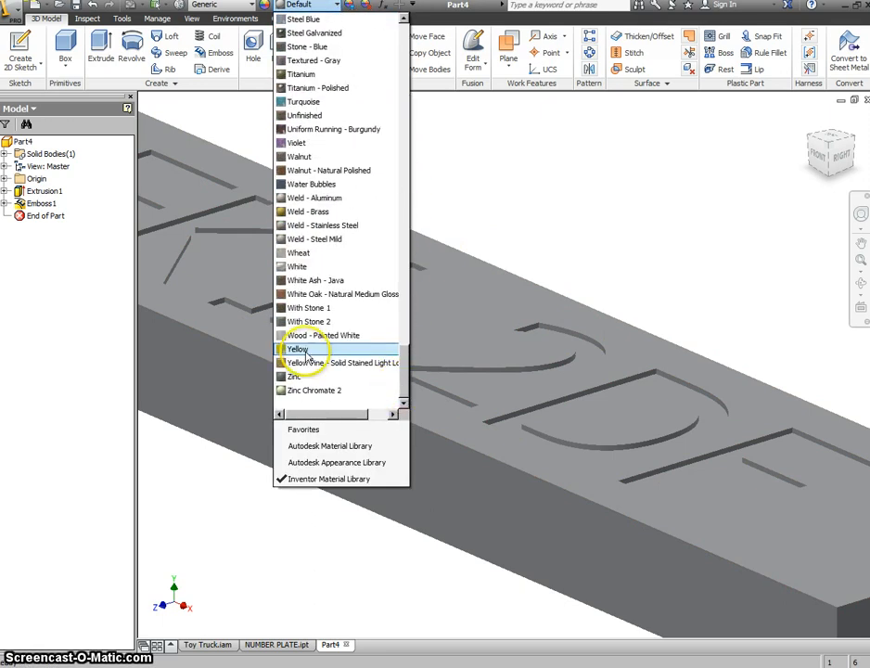
pyautogui.click(301, 349)
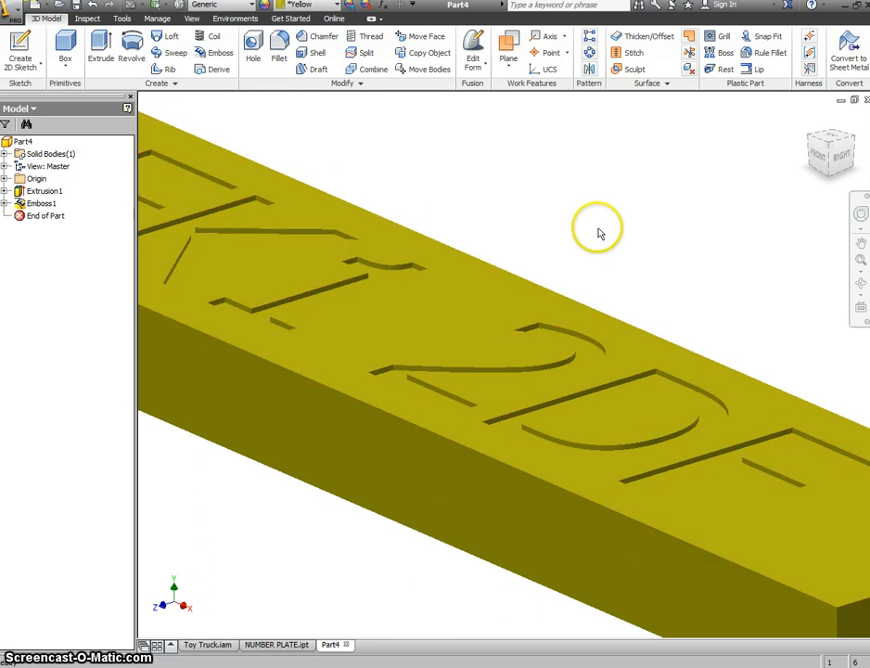
# Set the face appearance of the engraved letter "F" on the number plate to Black
pyautogui.click(820, 159)
pyautogui.click(820, 160)
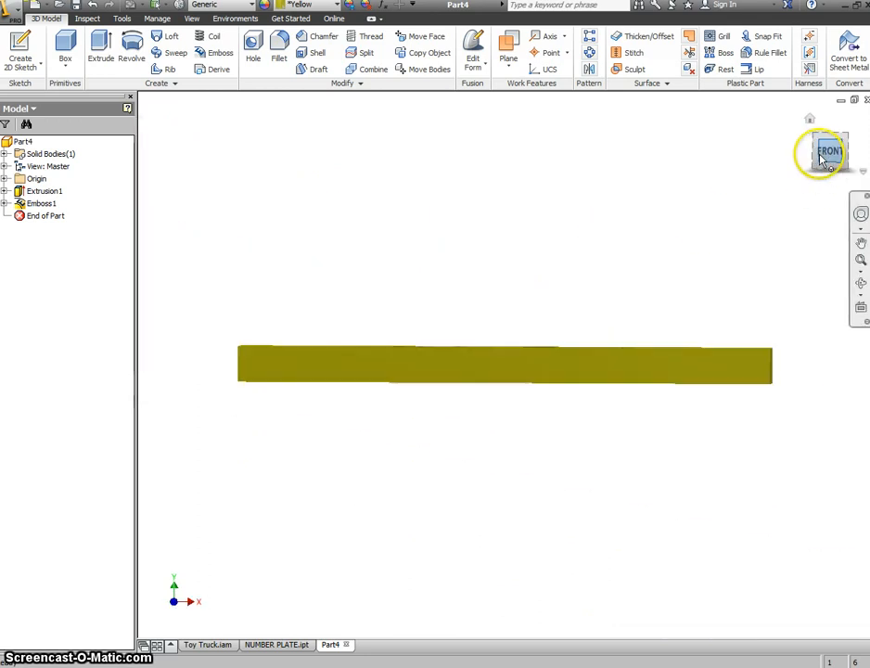
pyautogui.click(834, 133)
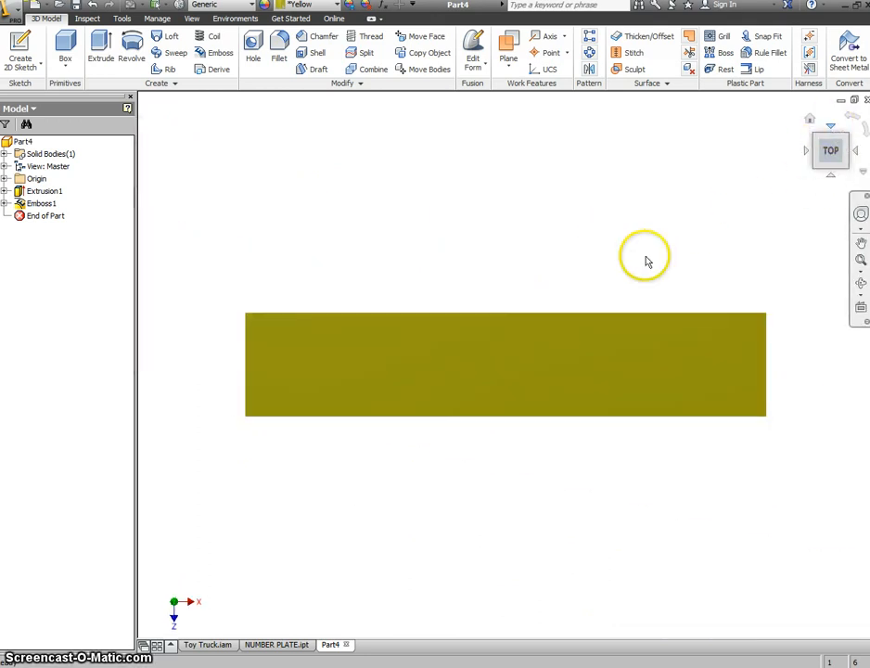
pyautogui.click(846, 139)
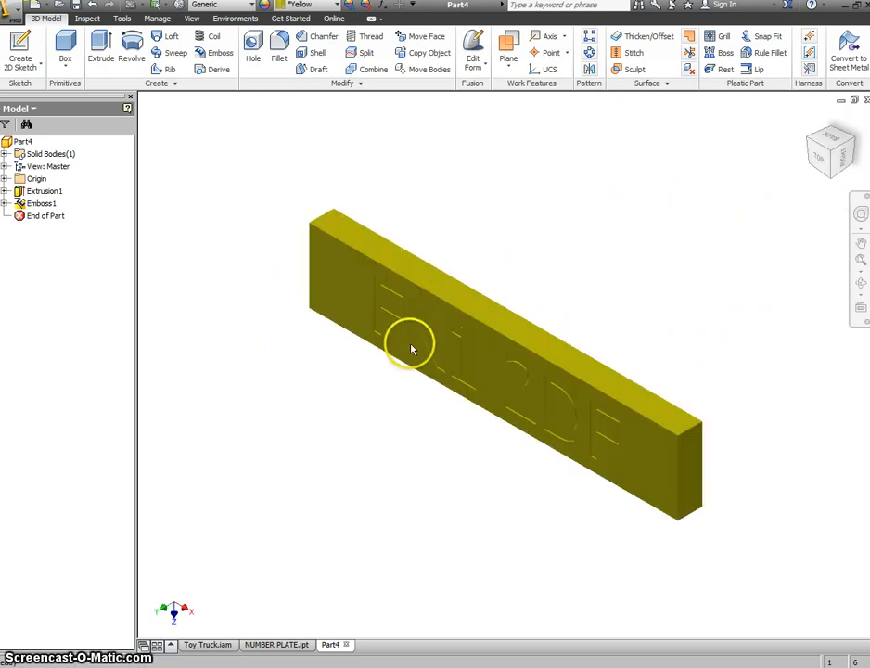
pyautogui.scroll(3, 408, 325)
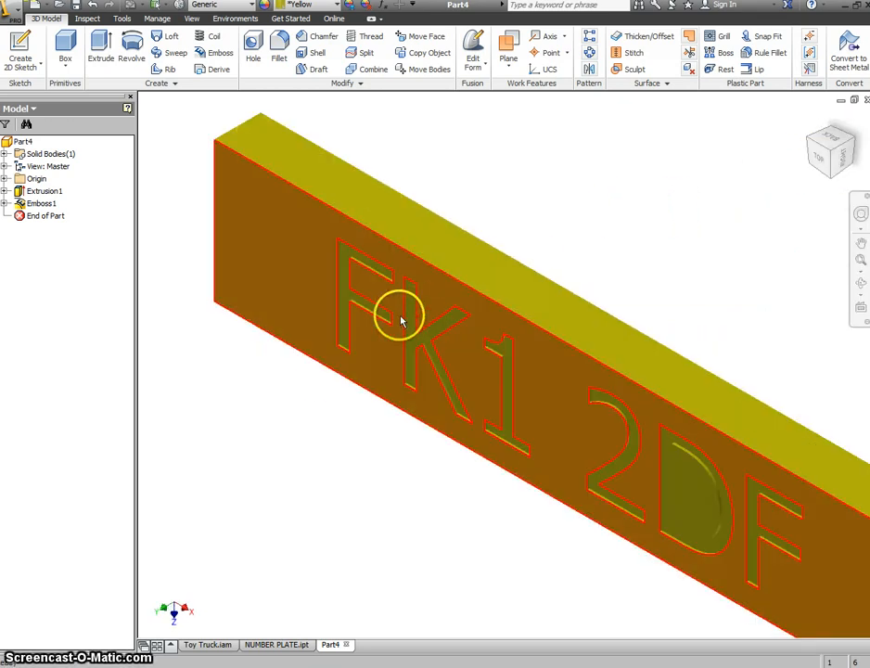
pyautogui.rightClick(349, 301)
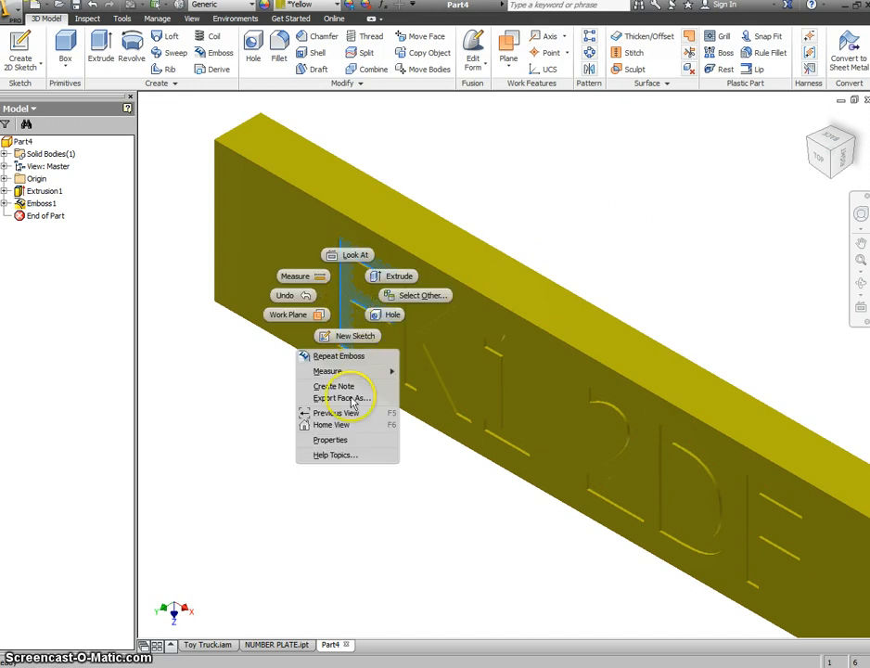
pyautogui.click(337, 441)
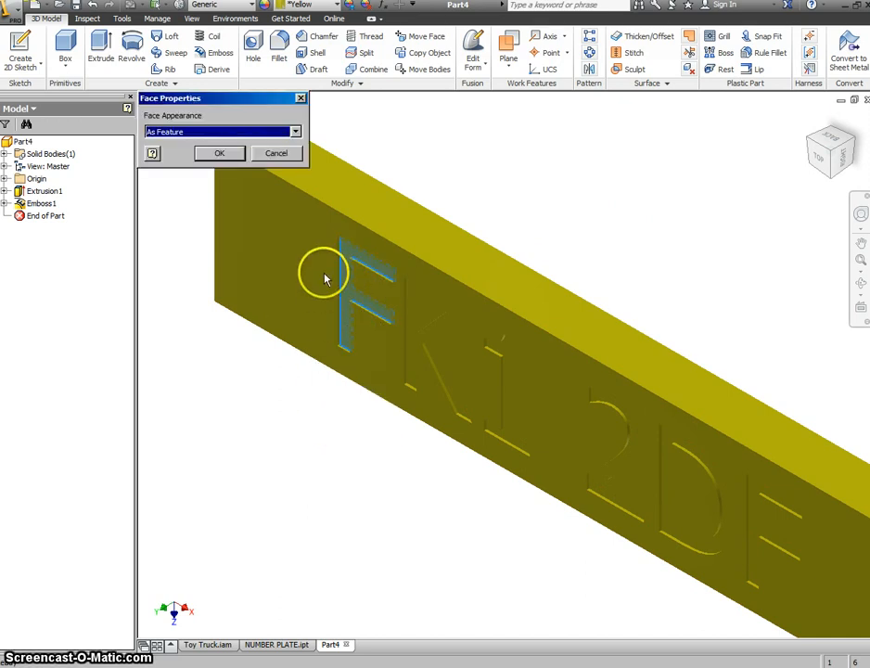
pyautogui.click(297, 133)
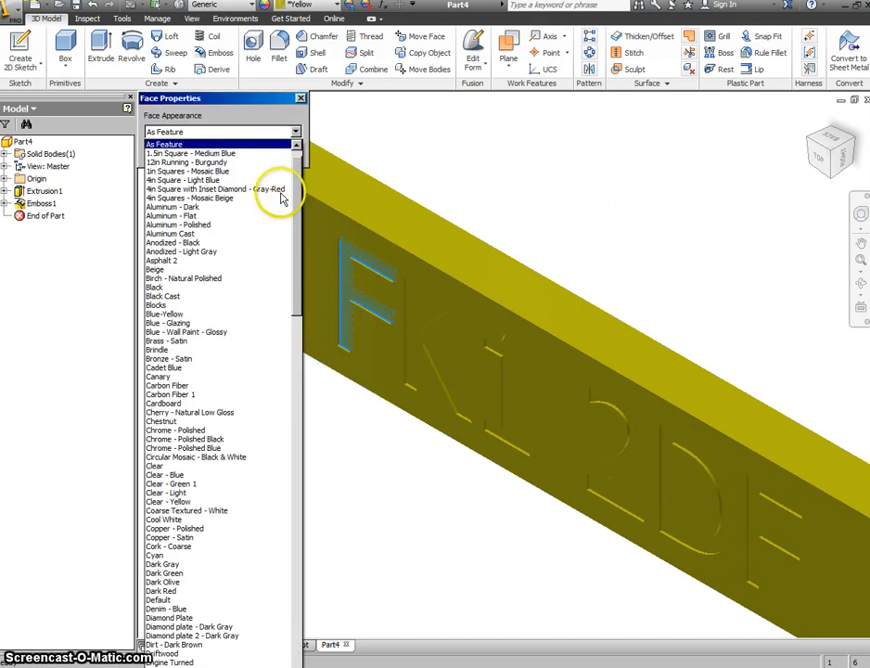
pyautogui.click(176, 288)
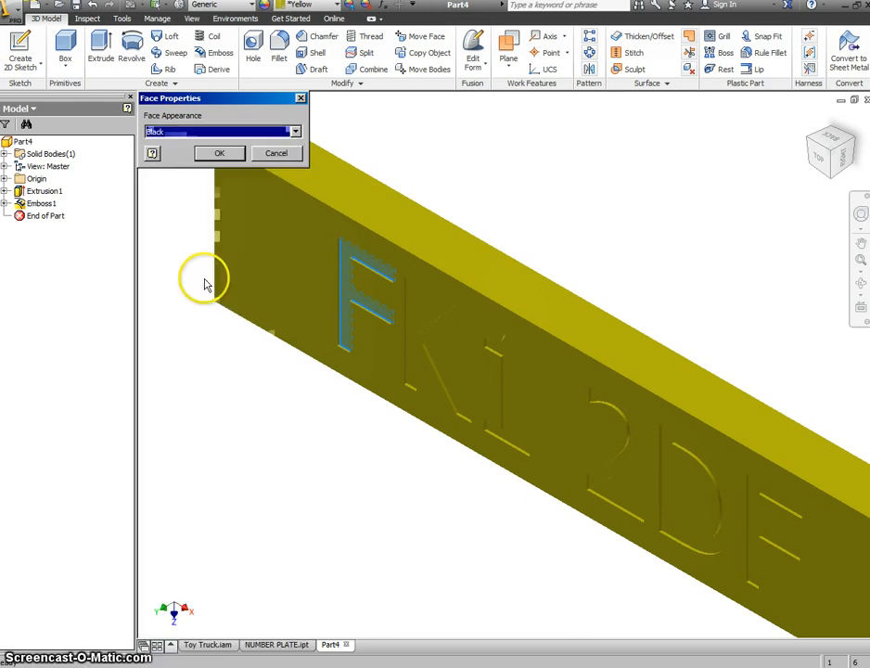
pyautogui.click(227, 151)
# Set the face appearance of the engraved letter "K" to Black
pyautogui.rightClick(414, 342)
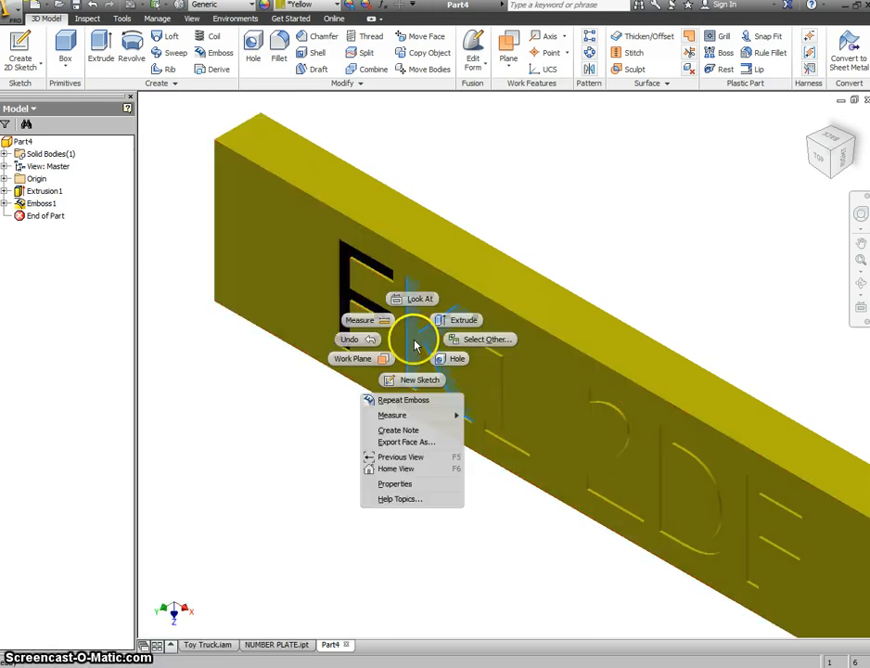
pyautogui.click(397, 483)
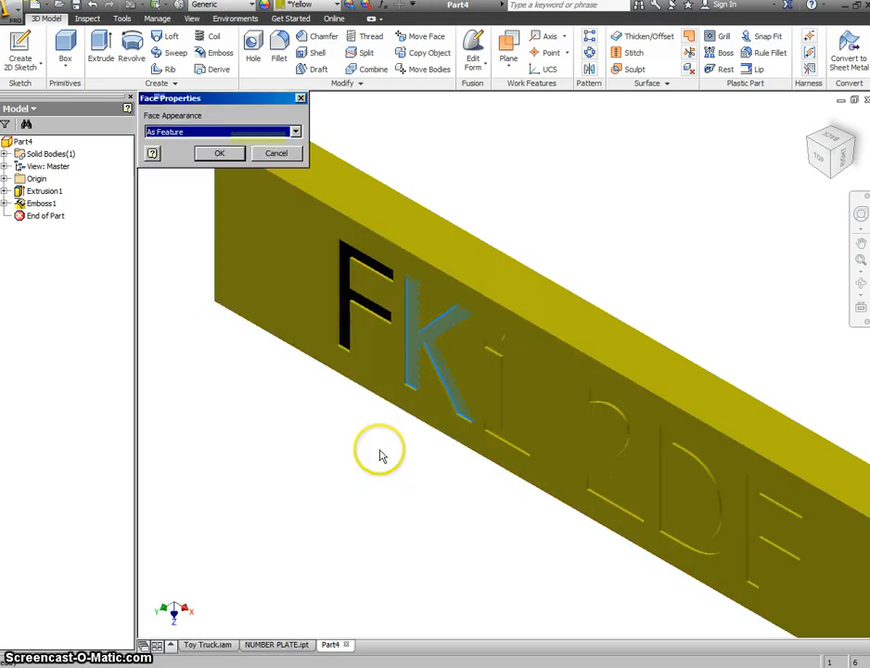
pyautogui.click(296, 136)
pyautogui.click(213, 294)
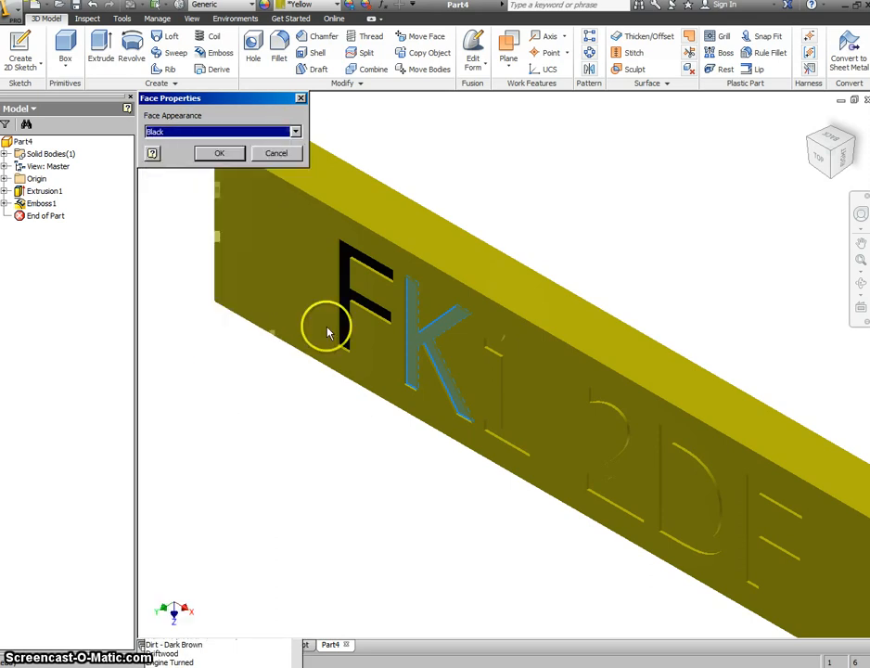
pyautogui.click(222, 155)
# Set the face appearance of the engraved digit "1" to Black
pyautogui.rightClick(508, 390)
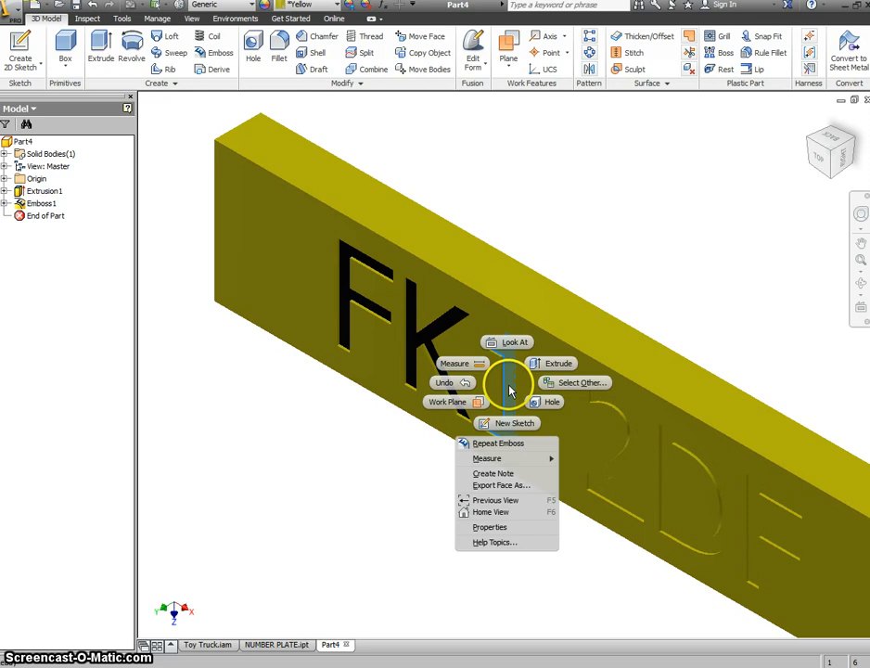
pyautogui.click(506, 527)
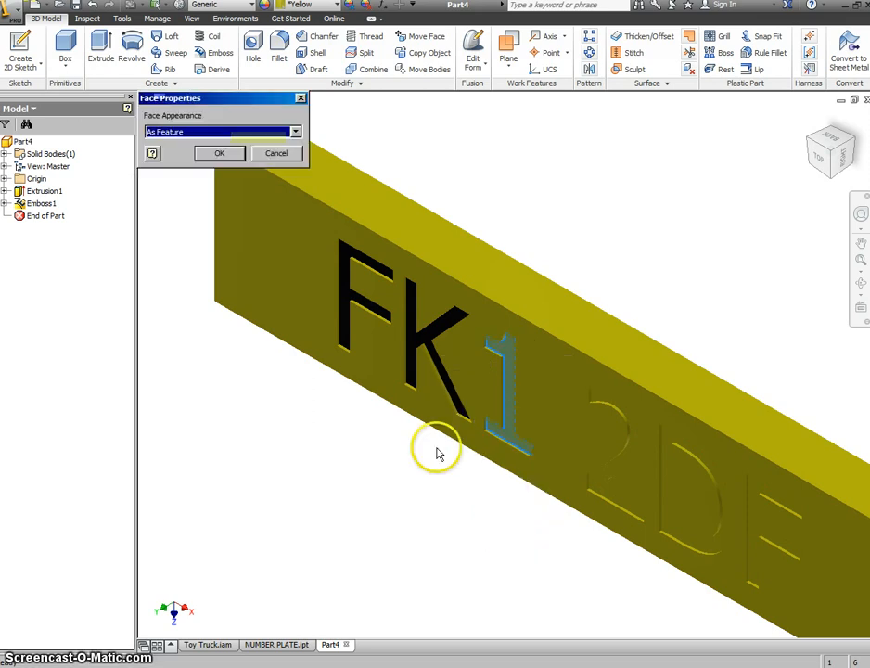
pyautogui.click(294, 133)
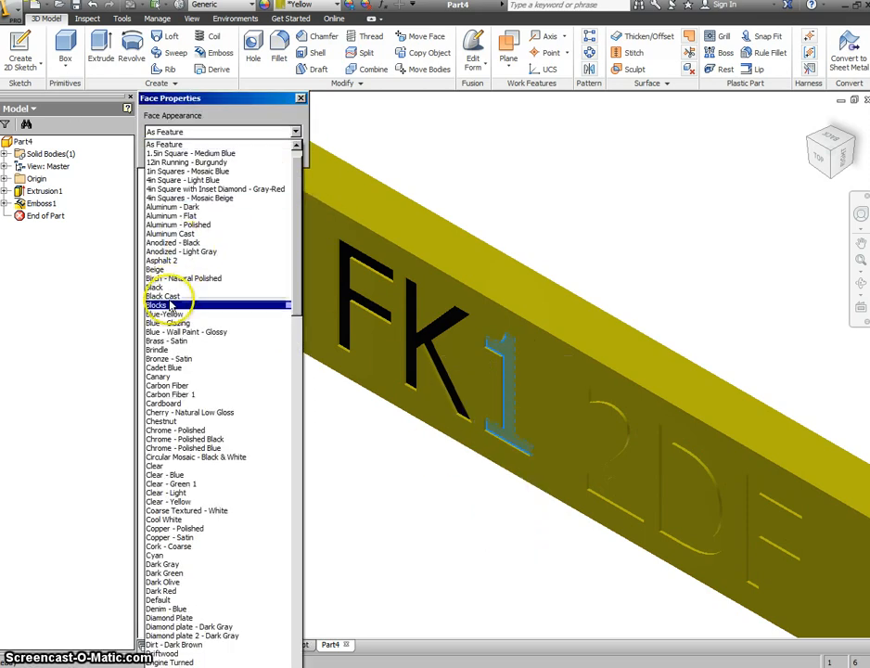
pyautogui.click(248, 297)
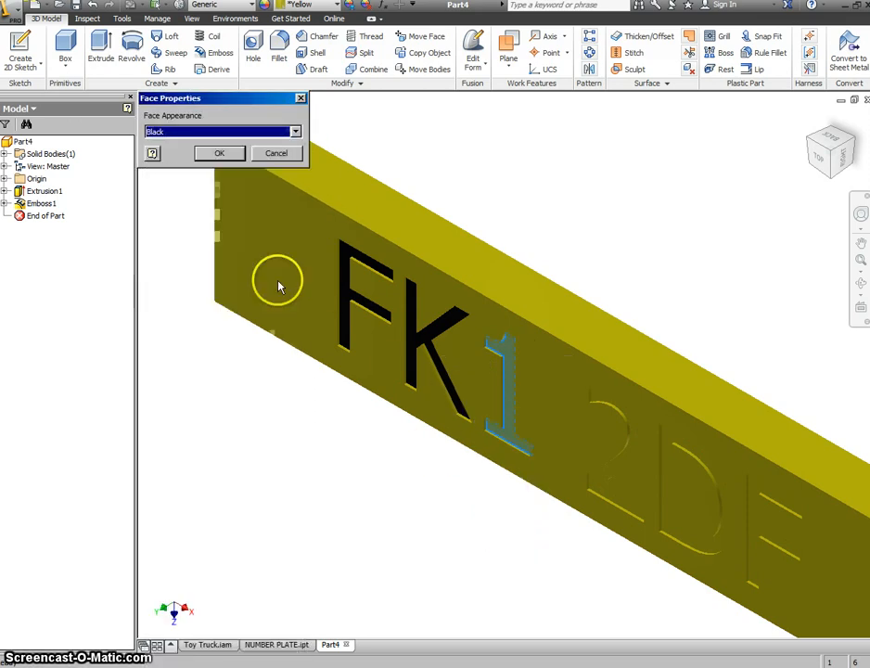
pyautogui.click(227, 152)
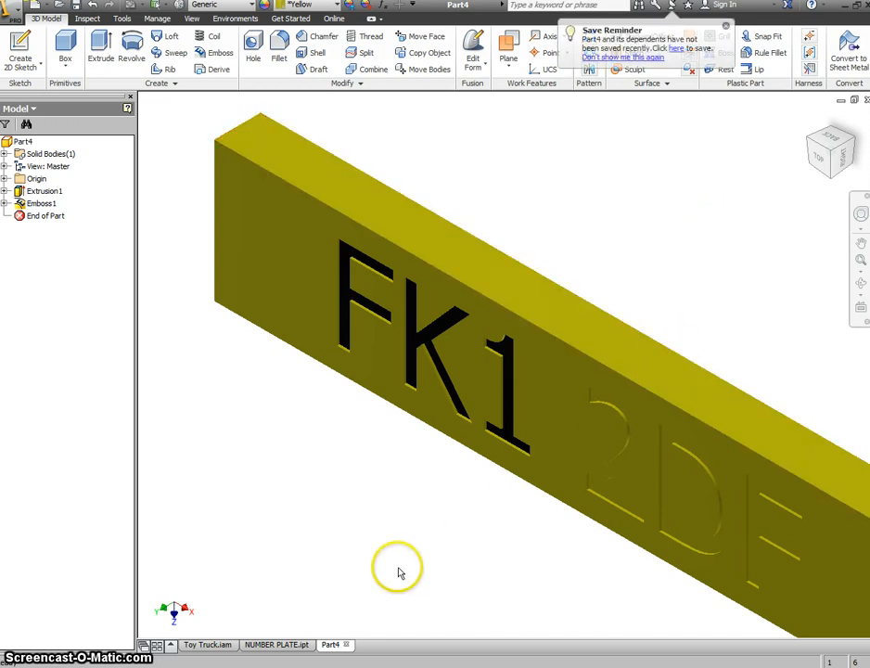
# Switch to the Toy Truck assembly and place one more NUMBER PLATE.ipt component beside the rear of the cab
pyautogui.click(213, 650)
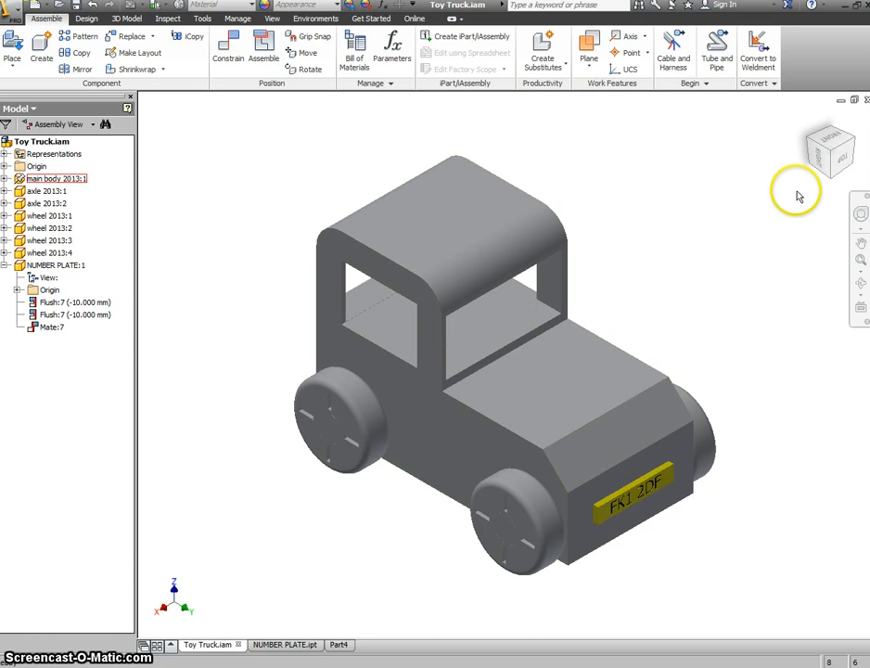
pyautogui.click(811, 149)
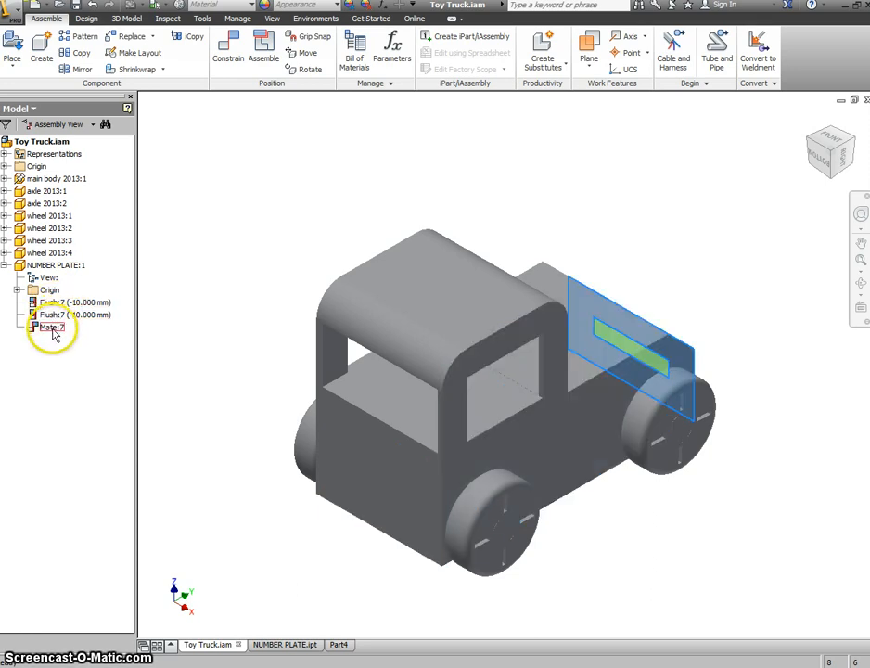
pyautogui.click(13, 46)
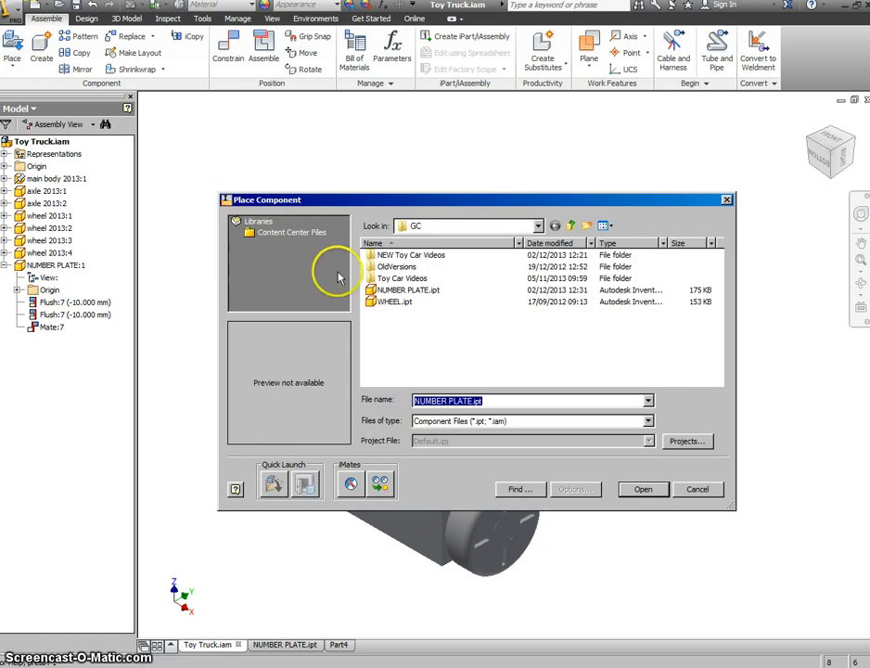
pyautogui.click(391, 293)
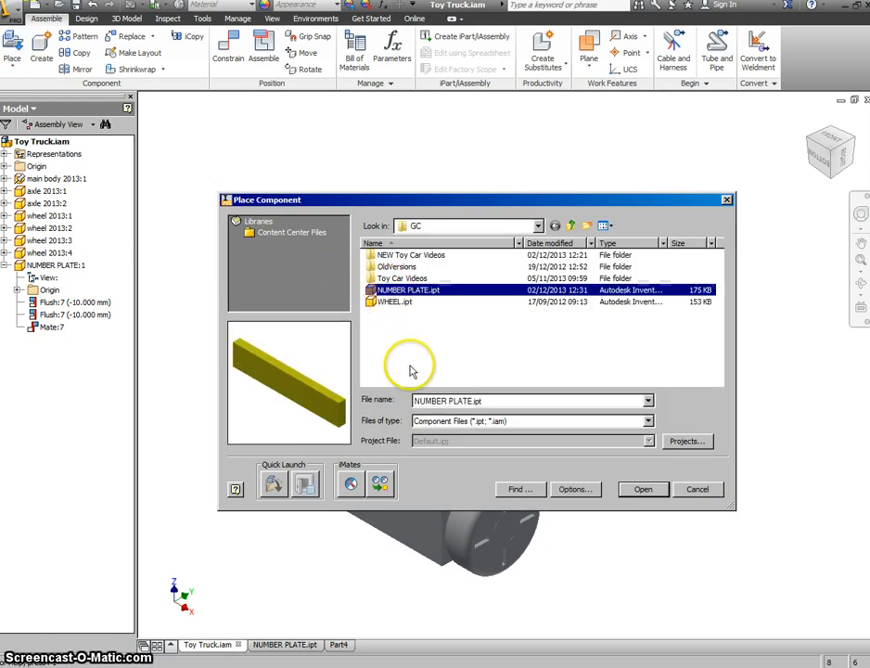
pyautogui.click(642, 491)
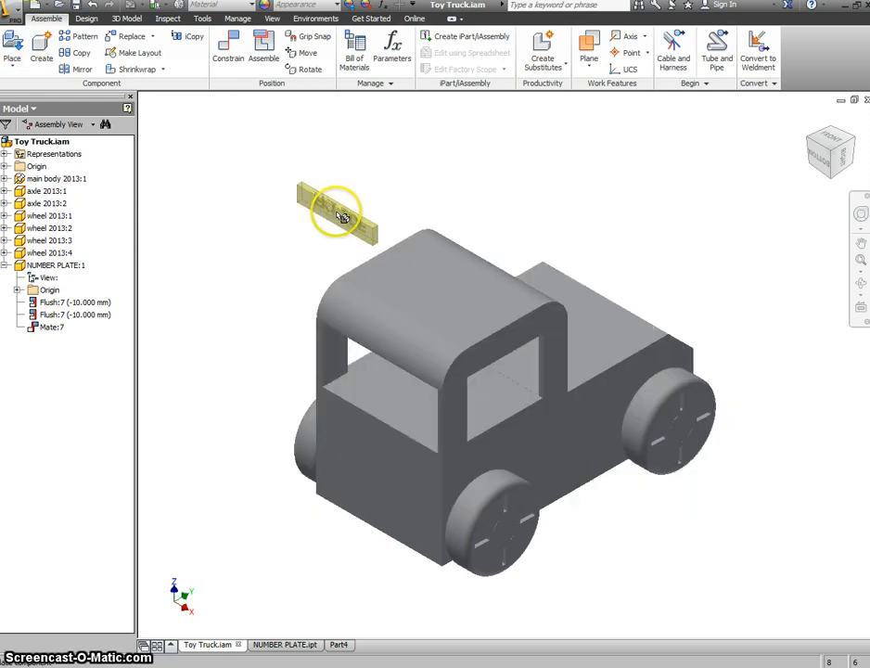
pyautogui.click(335, 201)
pyautogui.rightClick(418, 179)
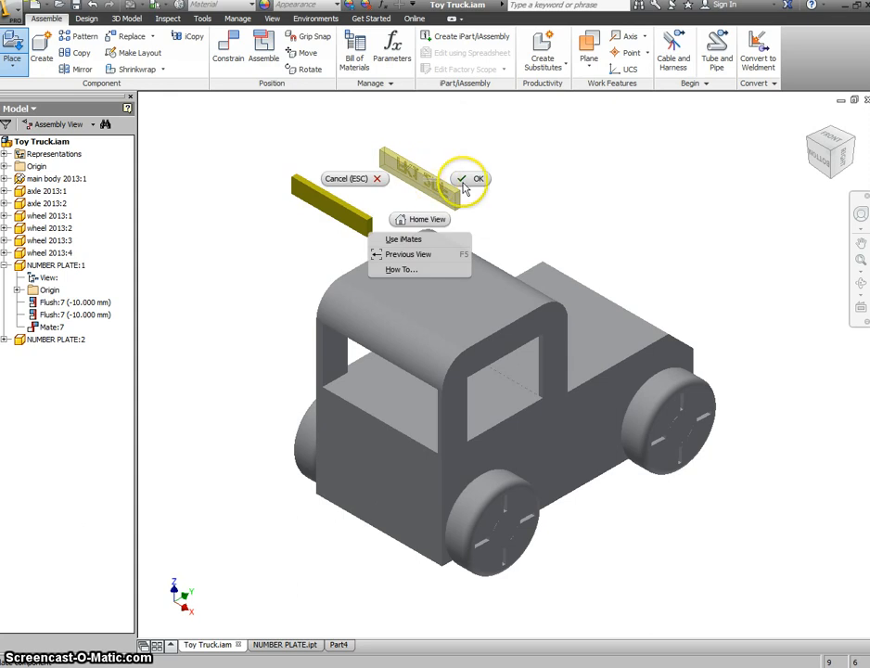
pyautogui.click(469, 180)
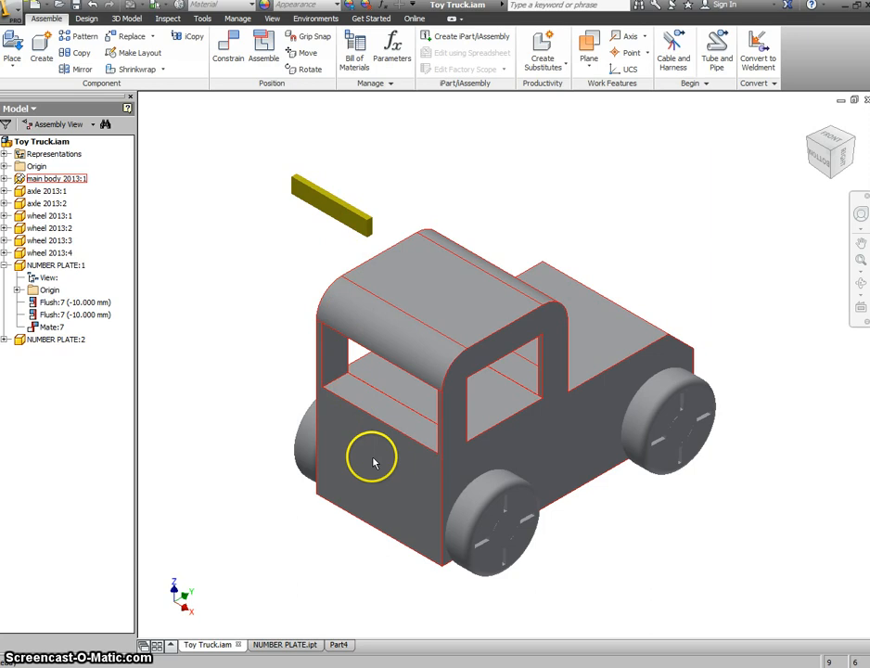
# Mate the plain back face of the new number plate to the truck body's rear face with 0 mm offset
pyautogui.click(229, 48)
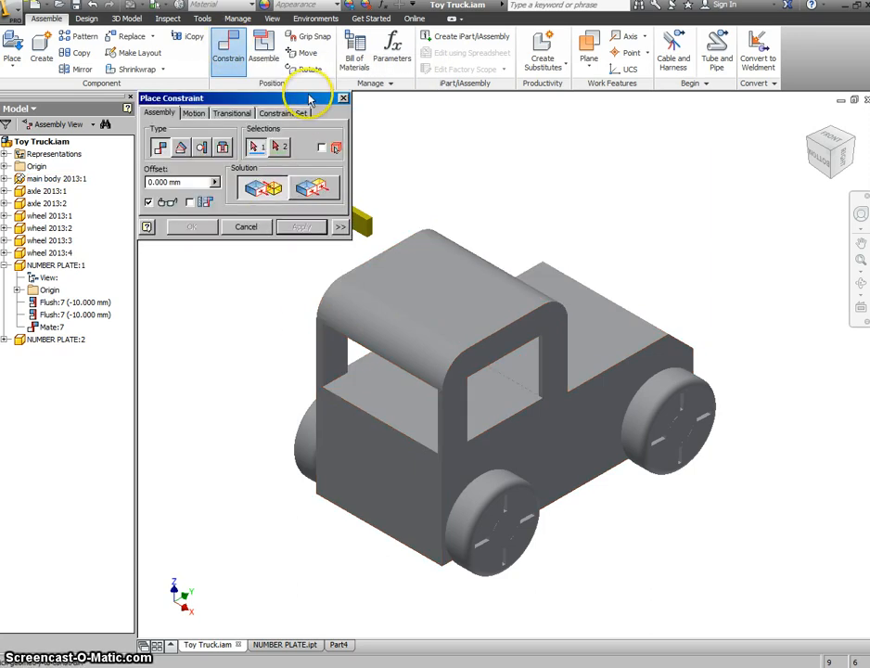
pyautogui.moveTo(309, 98); pyautogui.dragTo(210, 161)
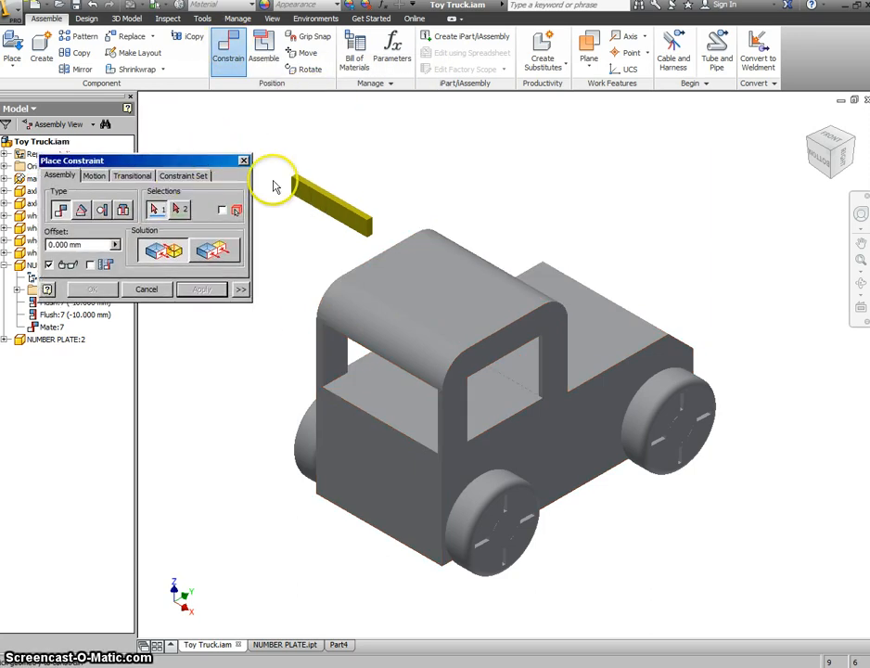
pyautogui.click(321, 209)
pyautogui.click(352, 449)
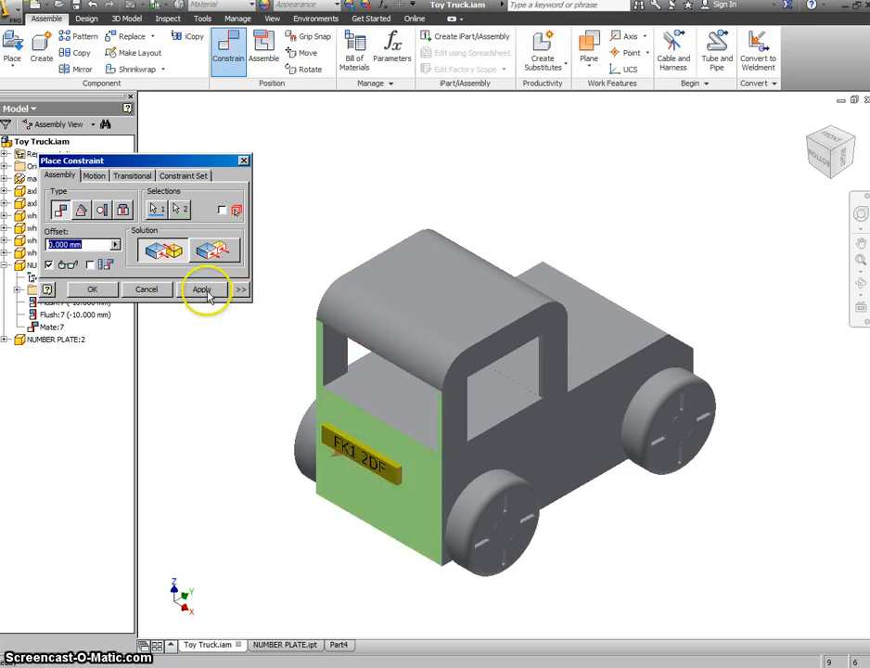
pyautogui.click(202, 289)
pyautogui.click(147, 288)
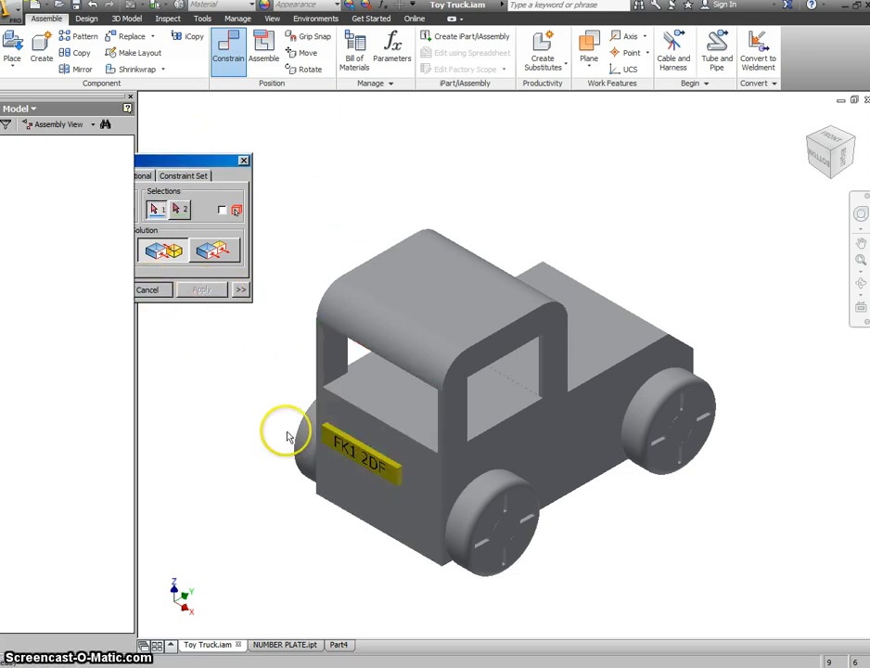
# Move the new number plate down to the lower middle of the truck's rear face
pyautogui.click(368, 457)
pyautogui.moveTo(369, 457); pyautogui.dragTo(380, 499)
pyautogui.scroll(-3, 429, 519)
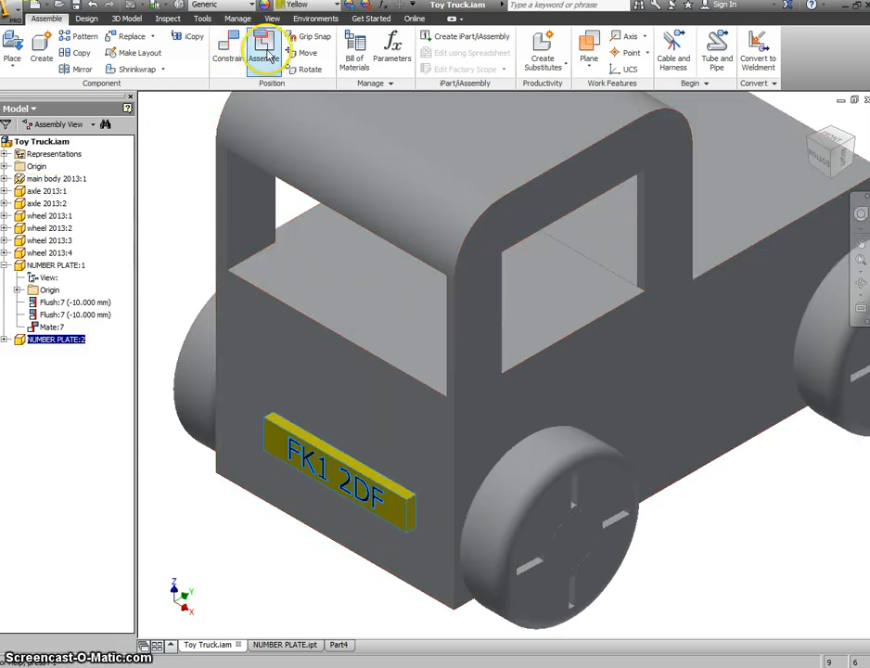
# Flush the rear number plate's end face nearest the letter F with the truck body's adjacent side face at a 10 mm offset
pyautogui.click(229, 51)
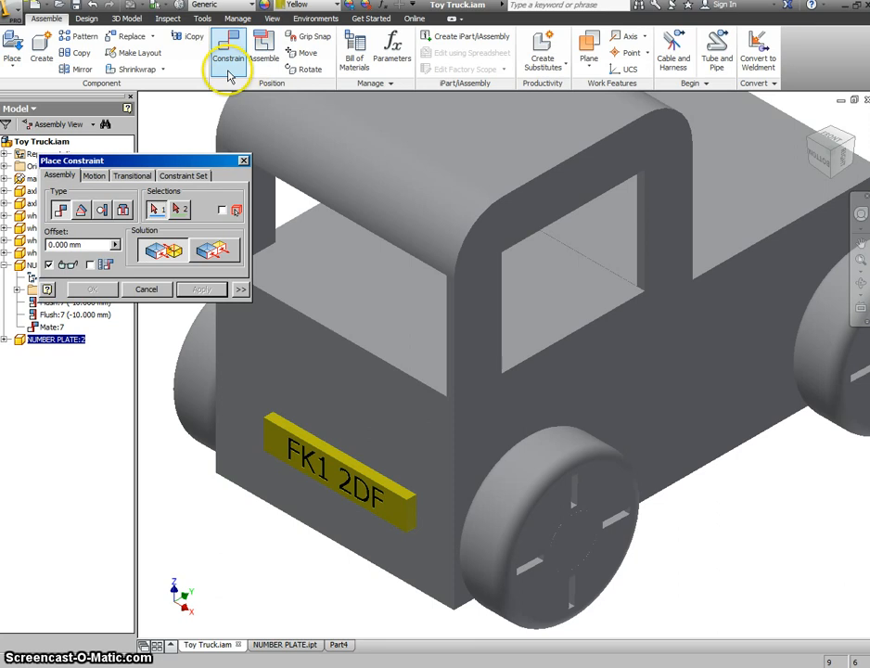
pyautogui.click(216, 257)
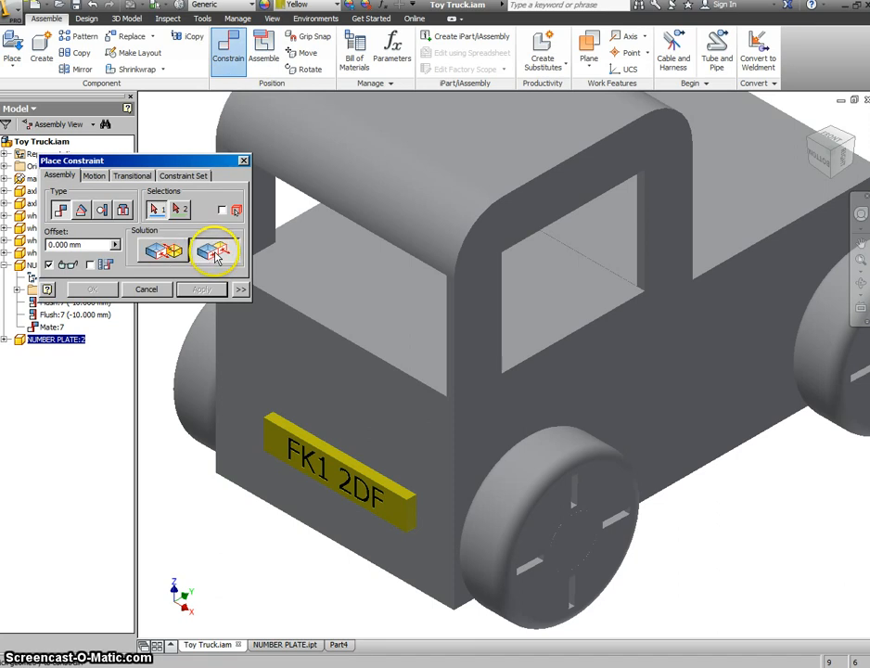
pyautogui.click(412, 507)
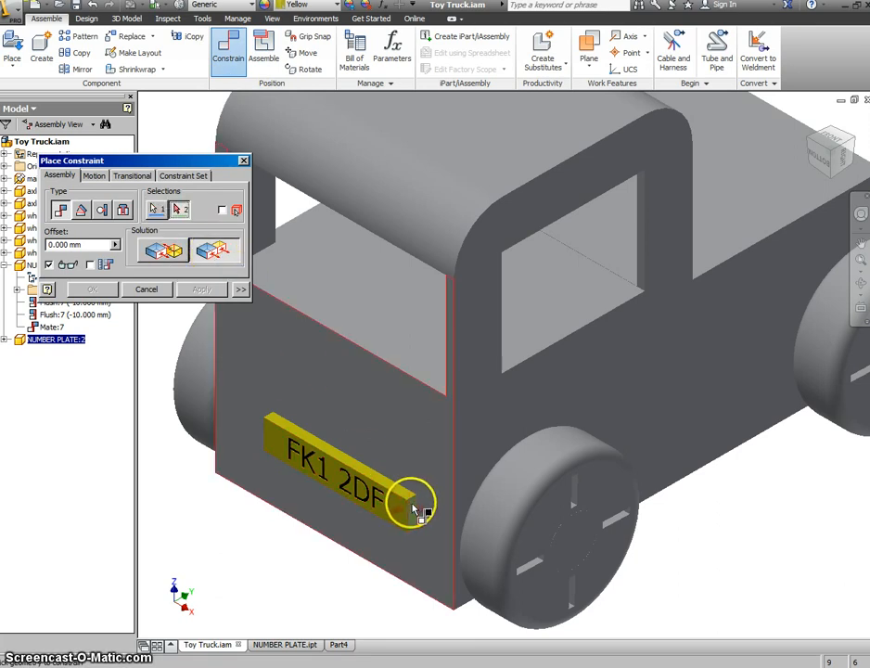
pyautogui.click(466, 451)
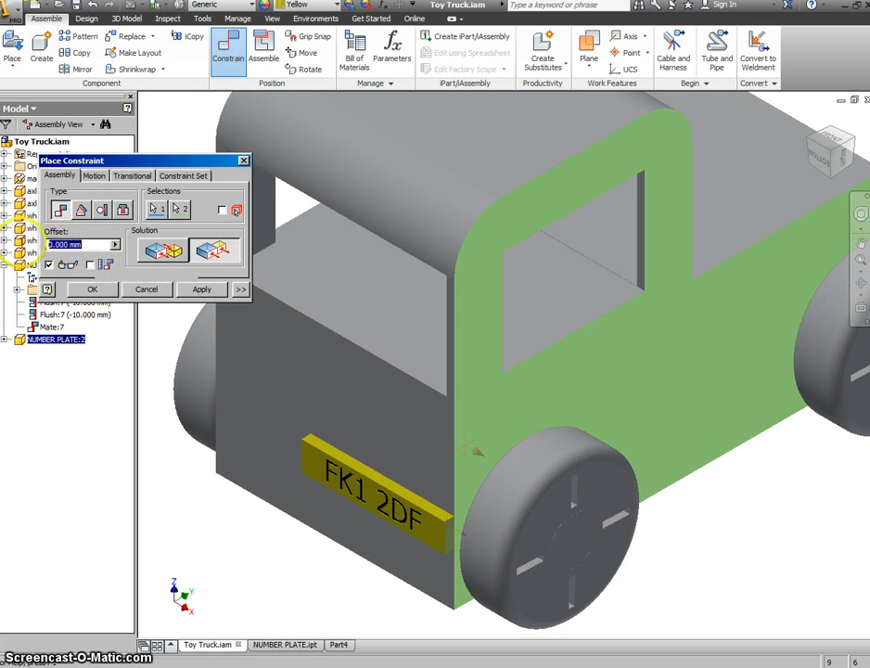
pyautogui.write('0')
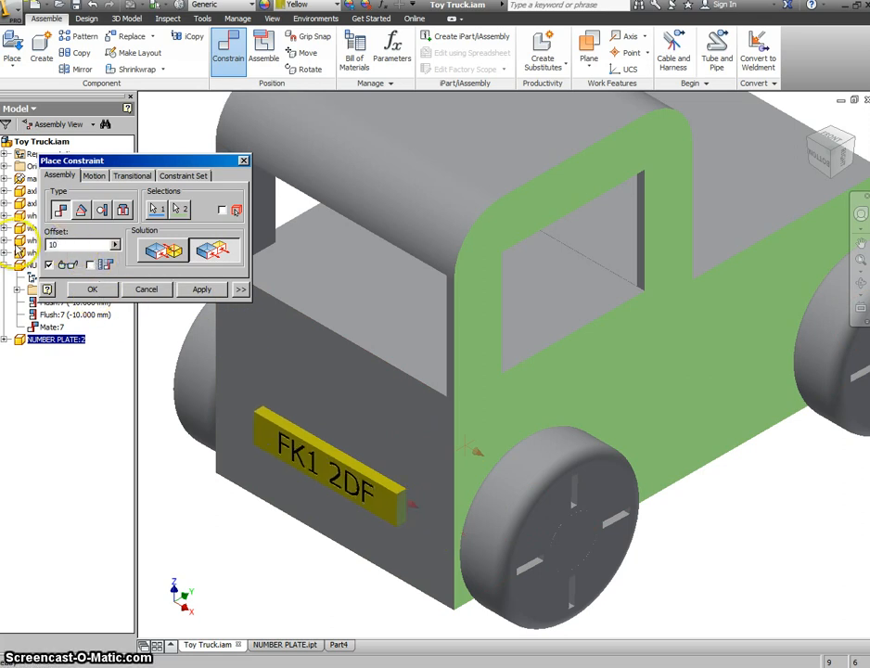
pyautogui.click(17, 248)
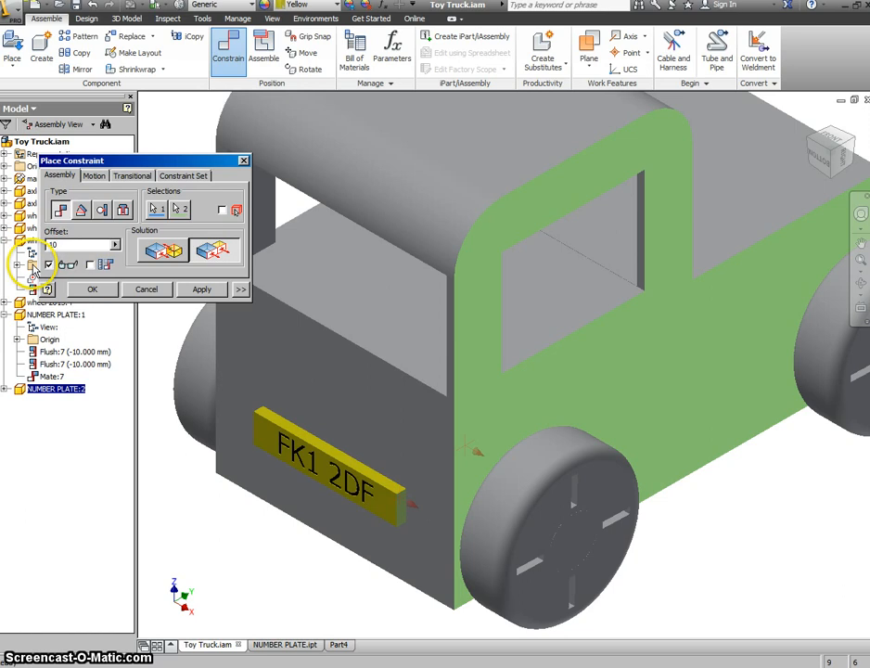
pyautogui.doubleClick(33, 267)
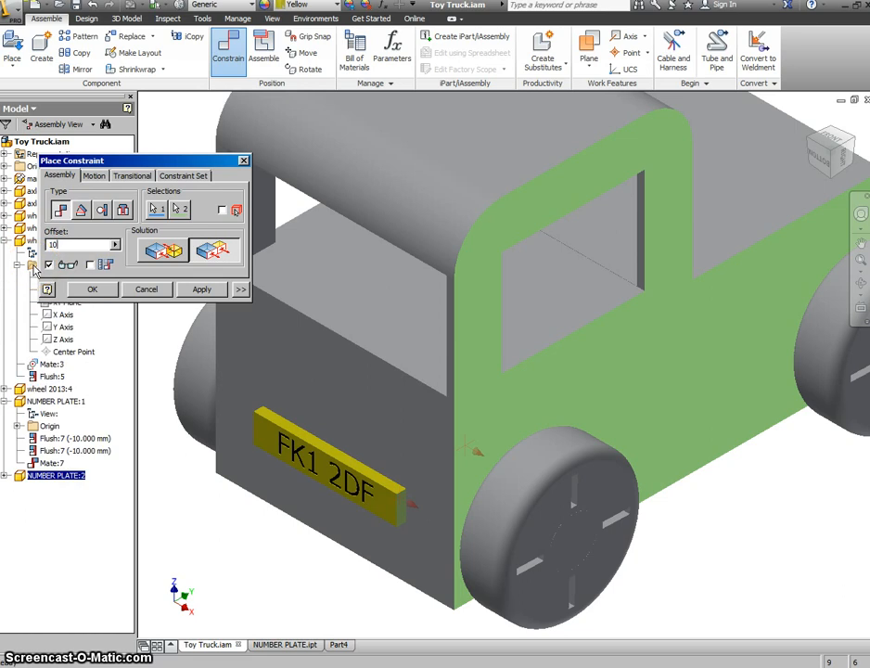
pyautogui.click(203, 291)
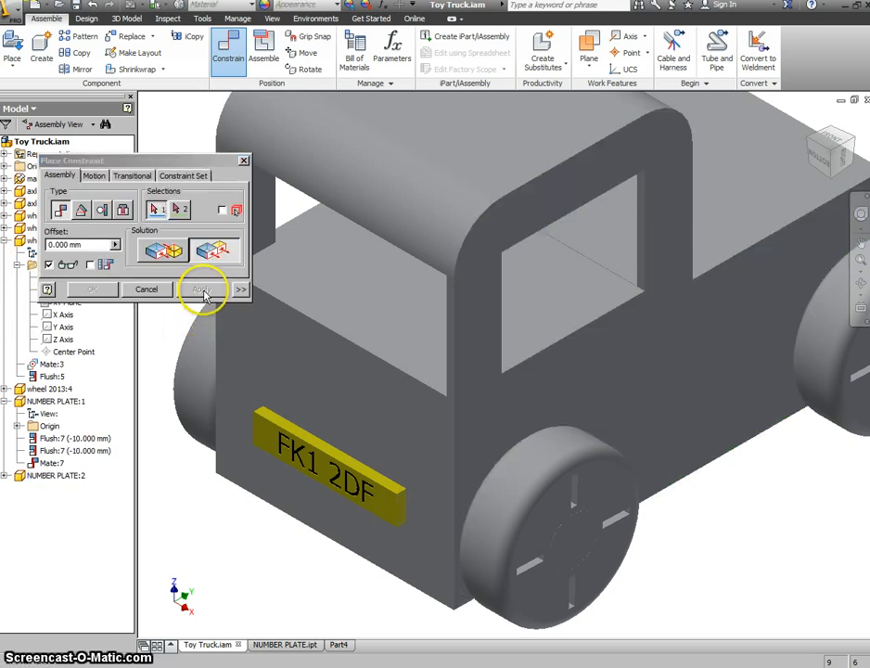
pyautogui.click(147, 290)
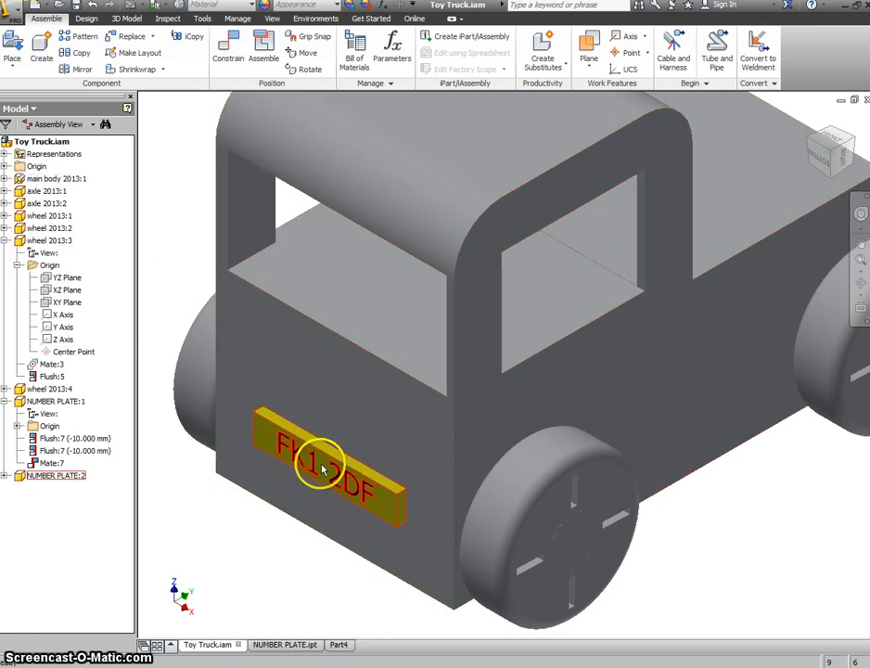
# Move the rear number plate slightly up and flush its bottom face with the truck body's underside at a 10 mm offset
pyautogui.click(324, 417)
pyautogui.moveTo(324, 418); pyautogui.dragTo(326, 452)
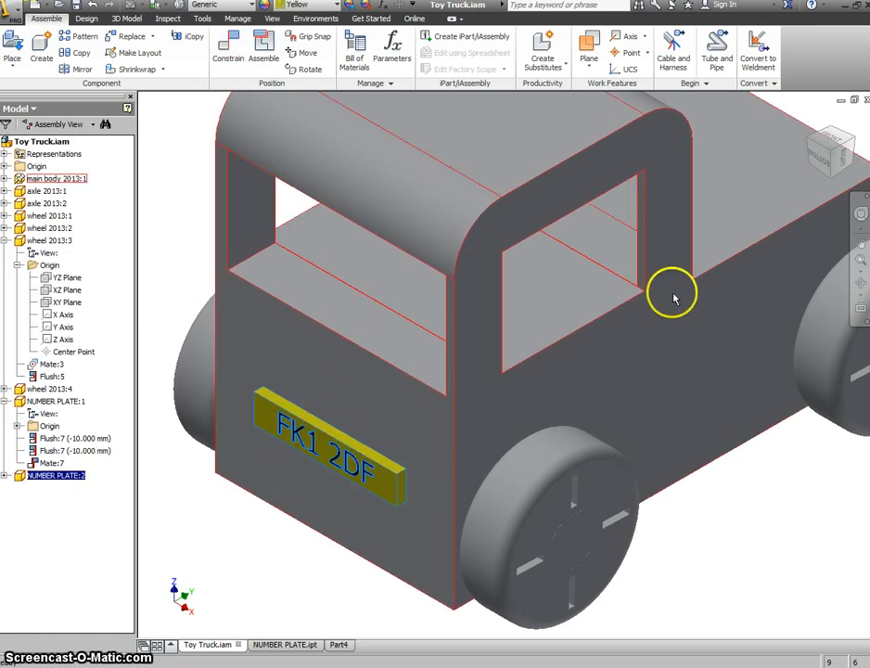
pyautogui.click(819, 176)
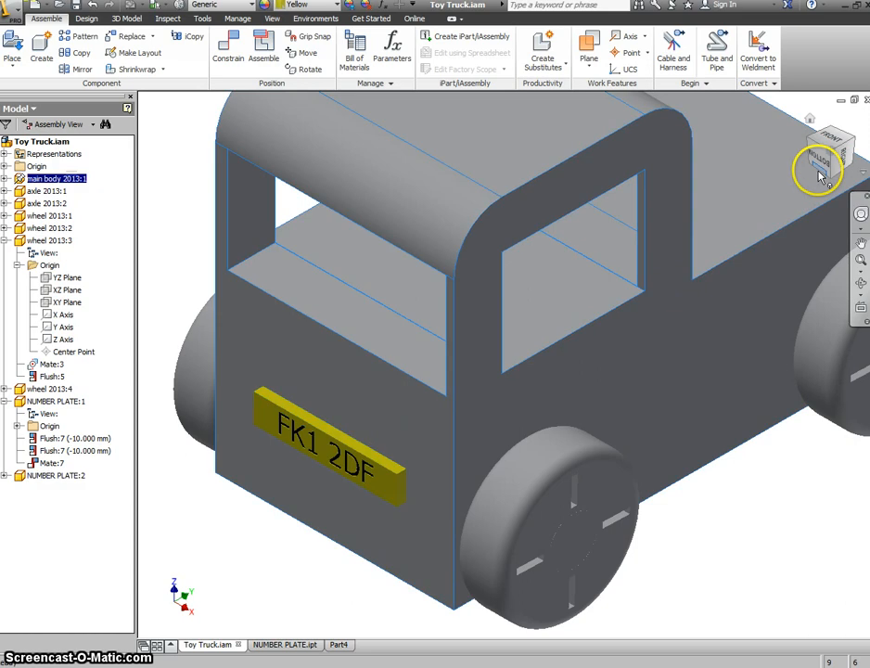
pyautogui.click(819, 176)
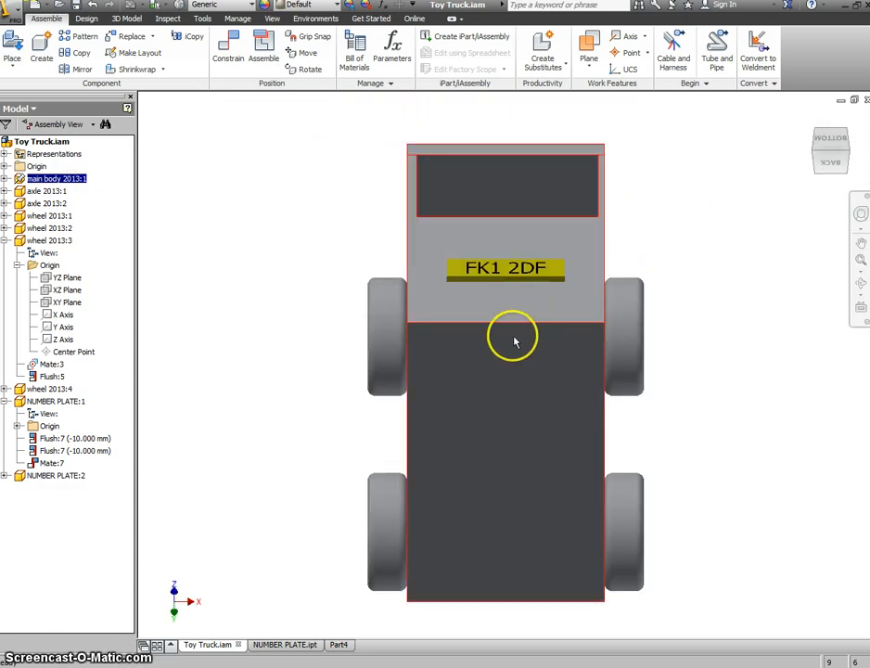
pyautogui.scroll(3, 517, 334)
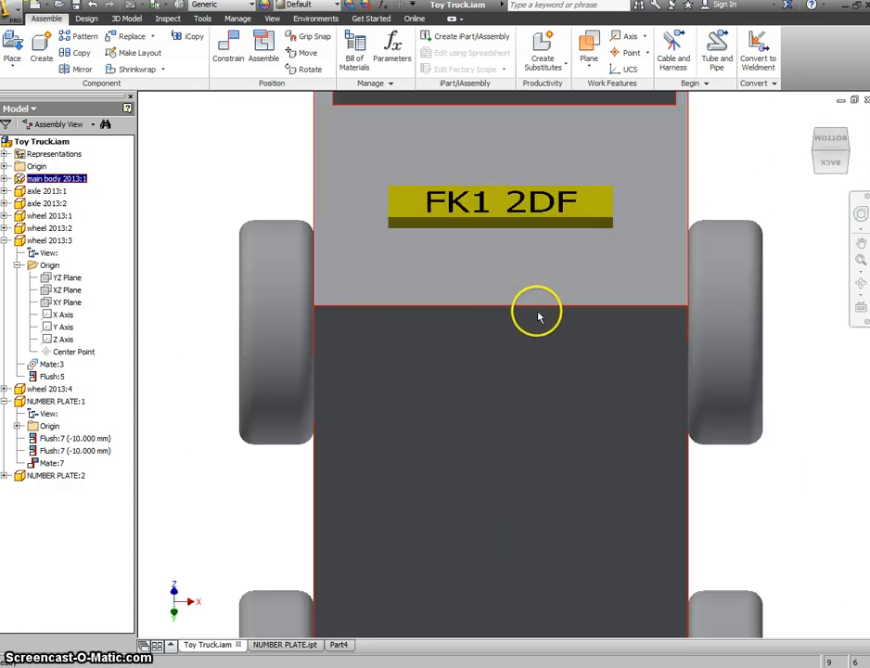
pyautogui.click(232, 53)
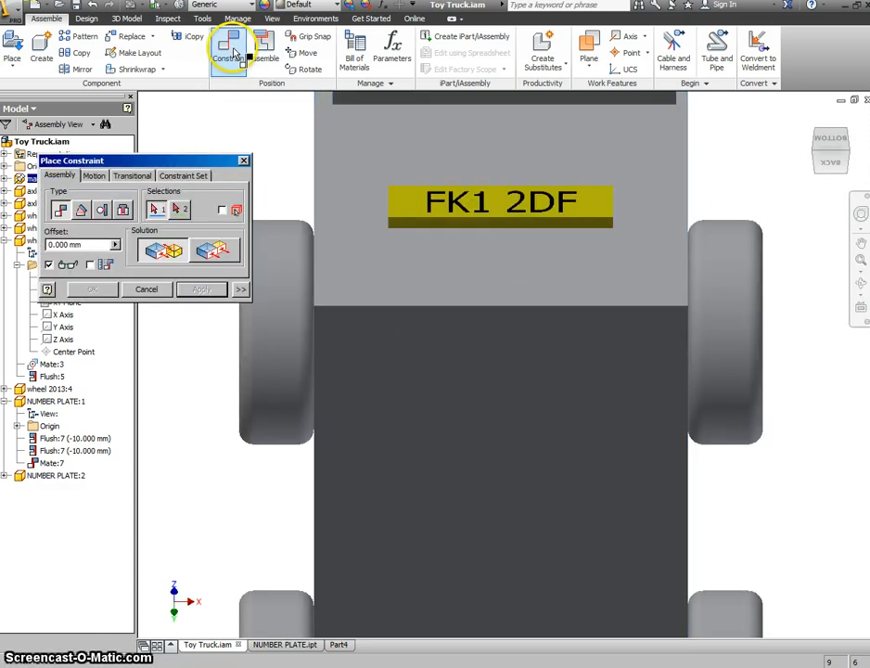
pyautogui.click(220, 258)
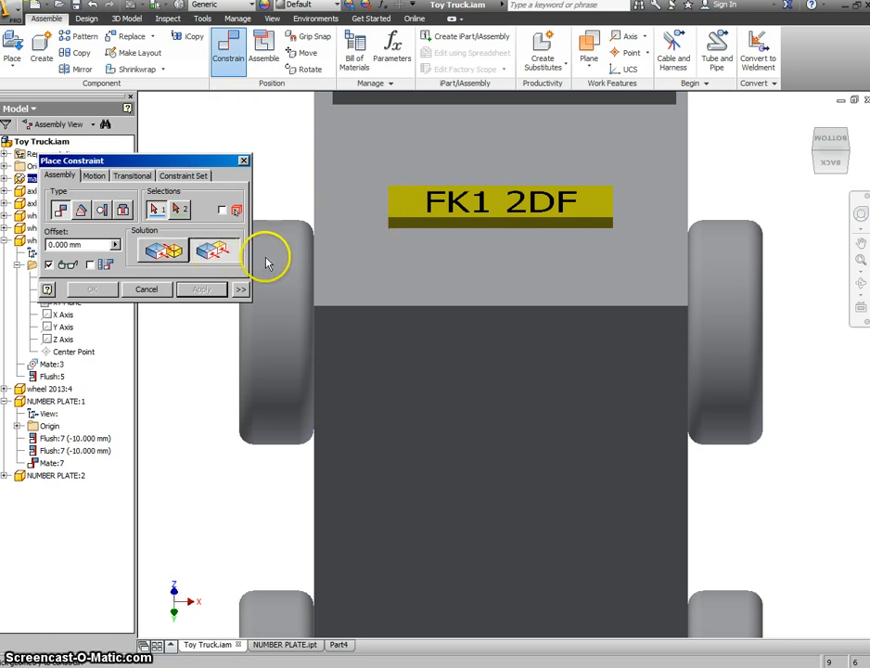
pyautogui.click(435, 230)
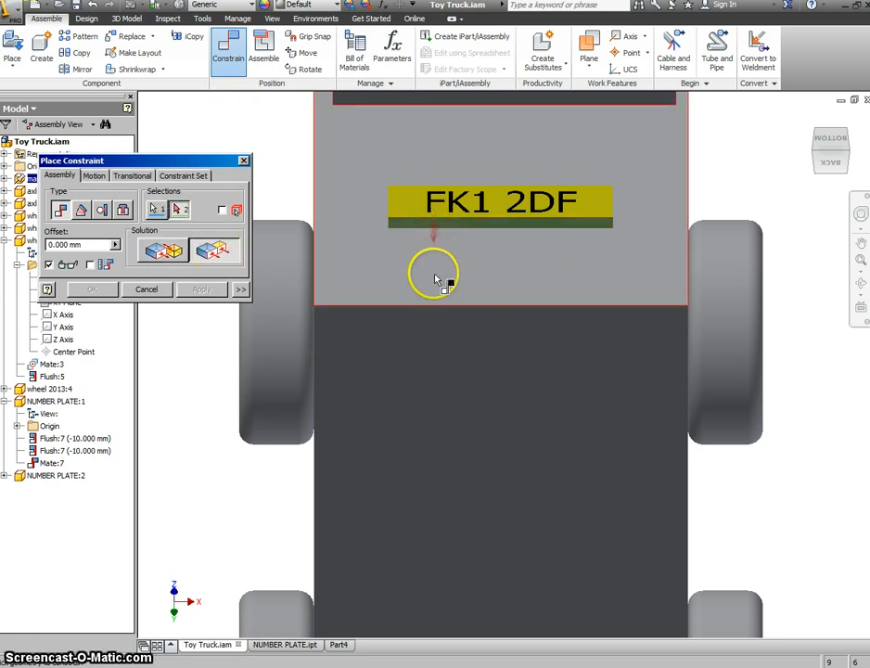
pyautogui.click(427, 347)
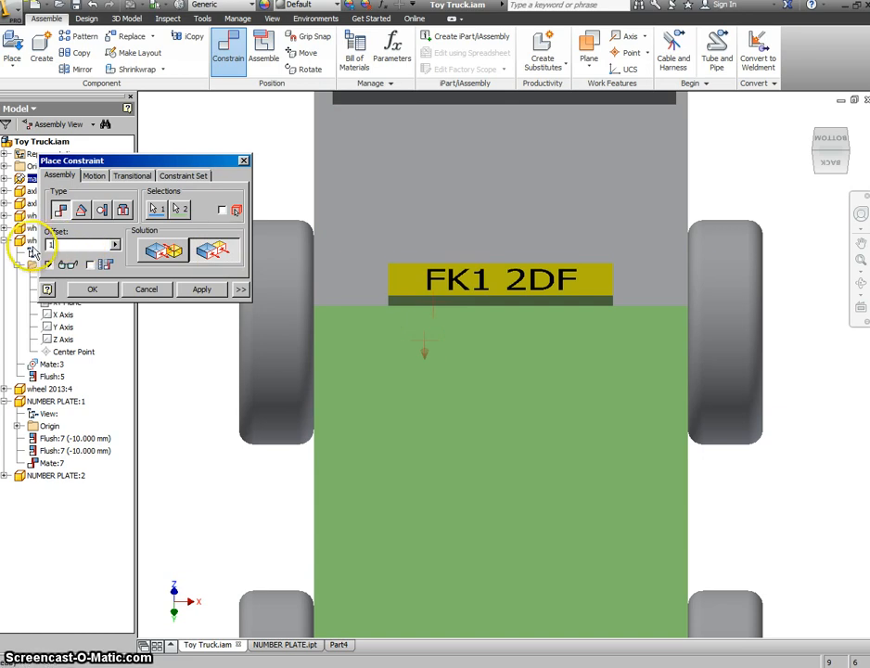
pyautogui.write('0')
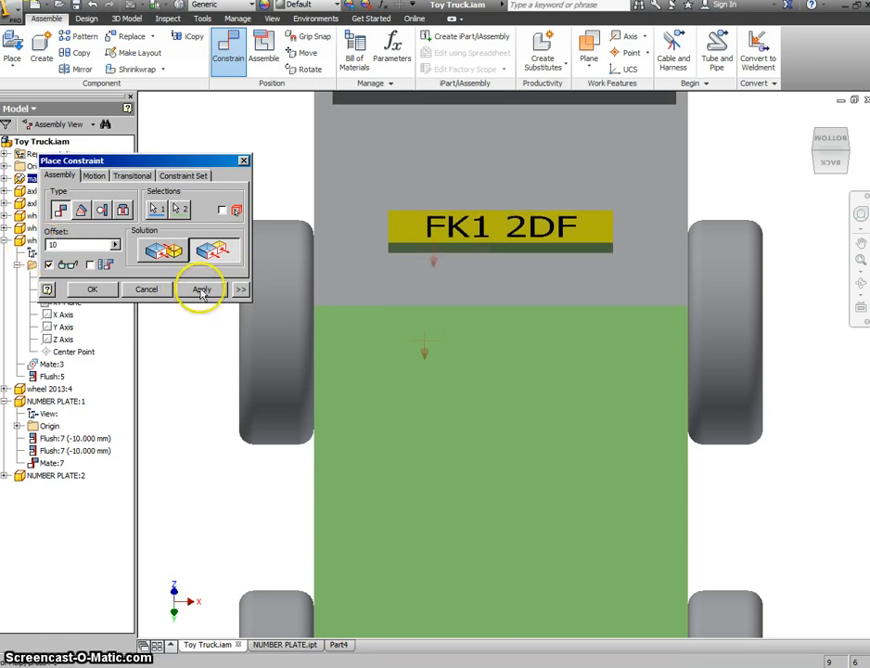
pyautogui.click(201, 289)
pyautogui.click(148, 289)
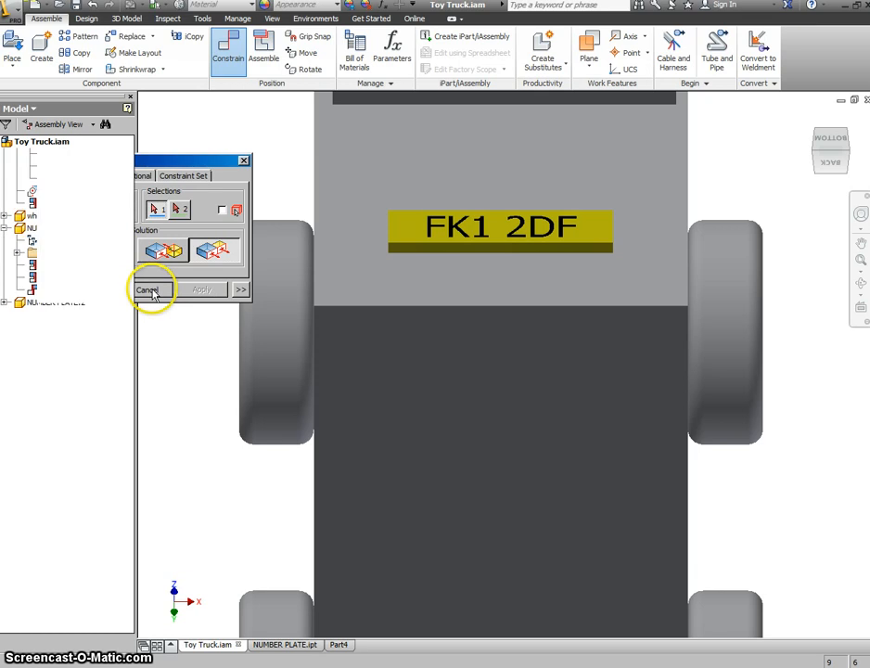
pyautogui.click(829, 141)
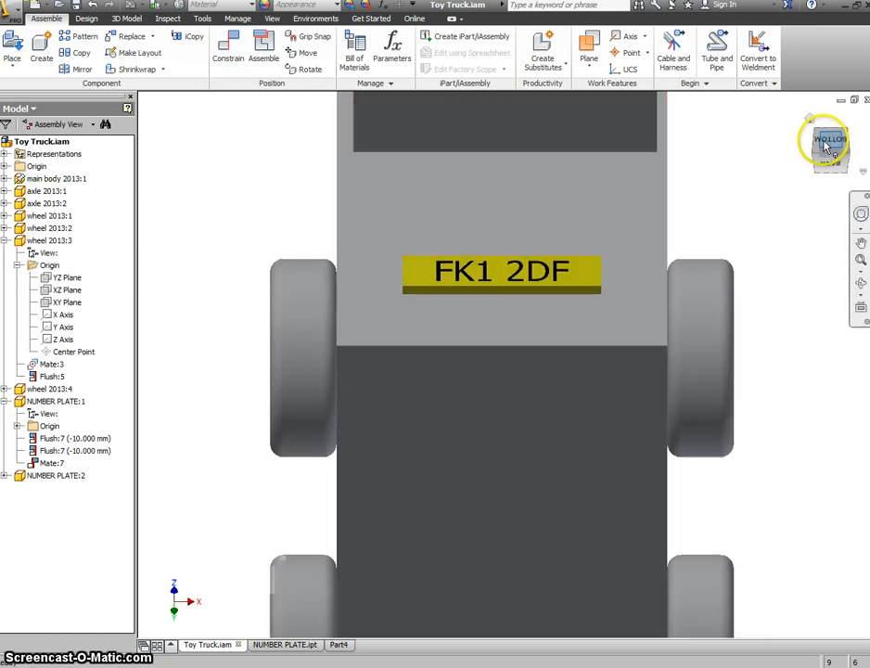
pyautogui.click(849, 138)
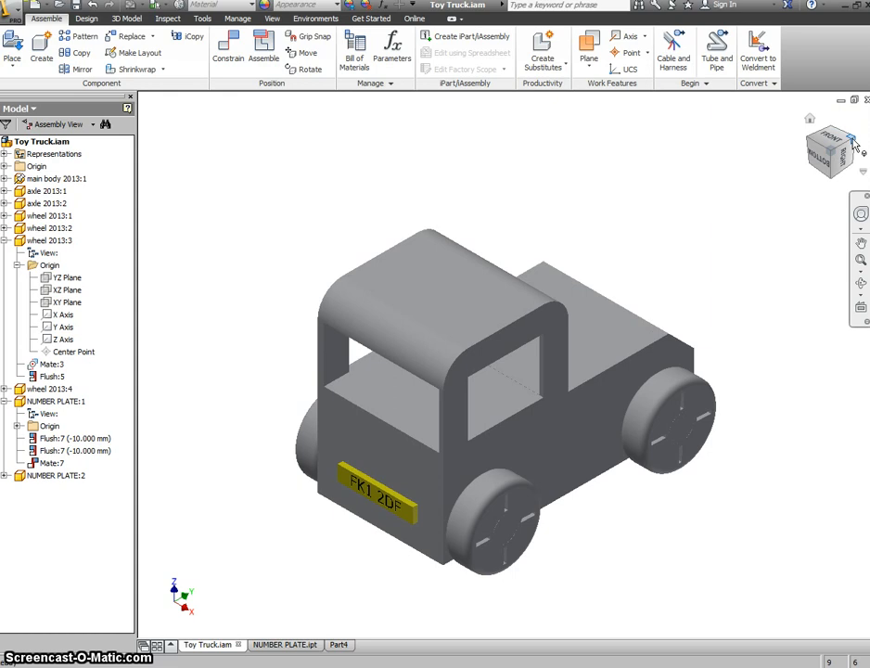
pyautogui.click(852, 139)
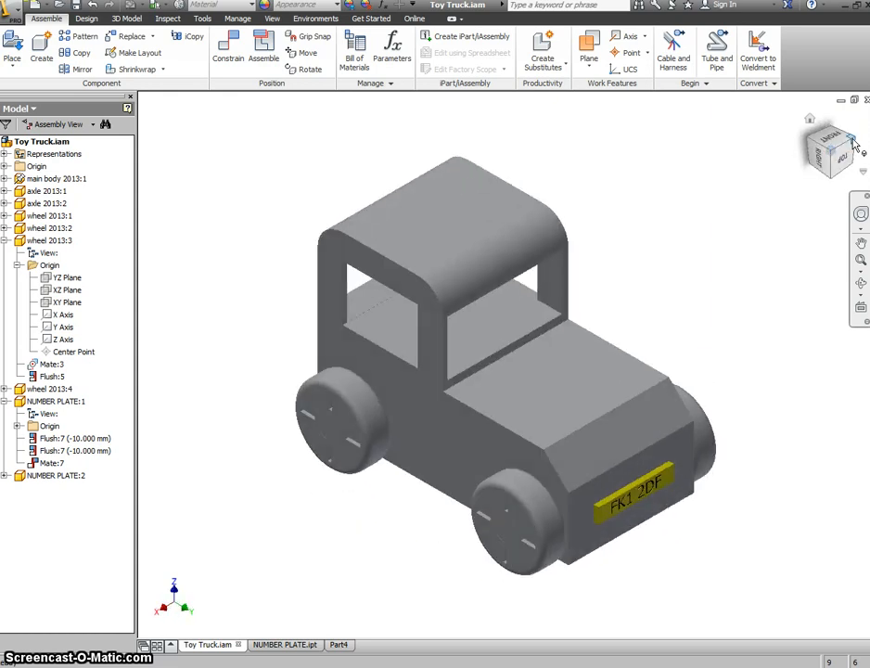